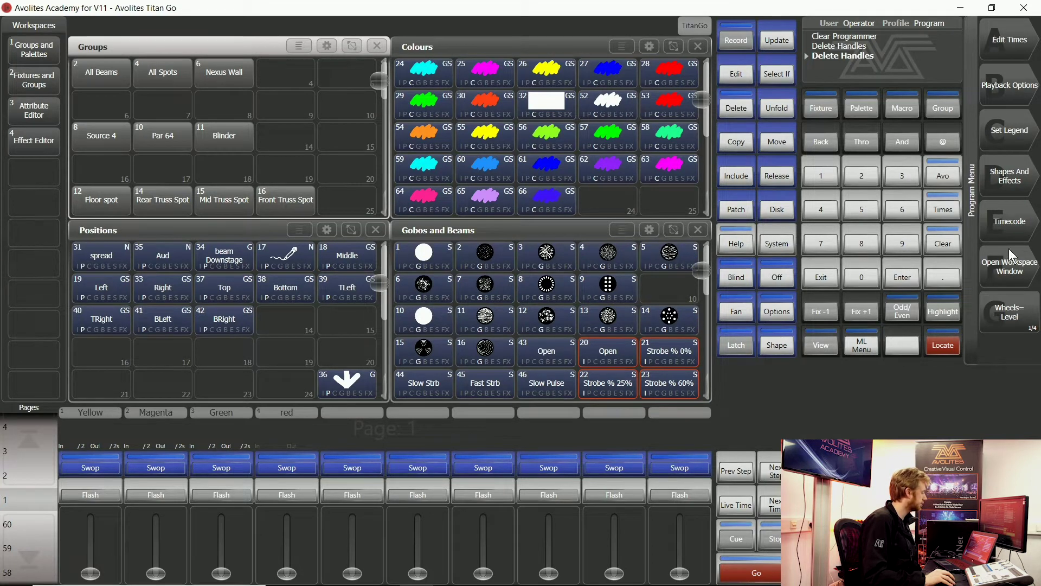
Step: Open the Show Library workspace window and list the current show's fixtures and palettes
left_click(1018, 280)
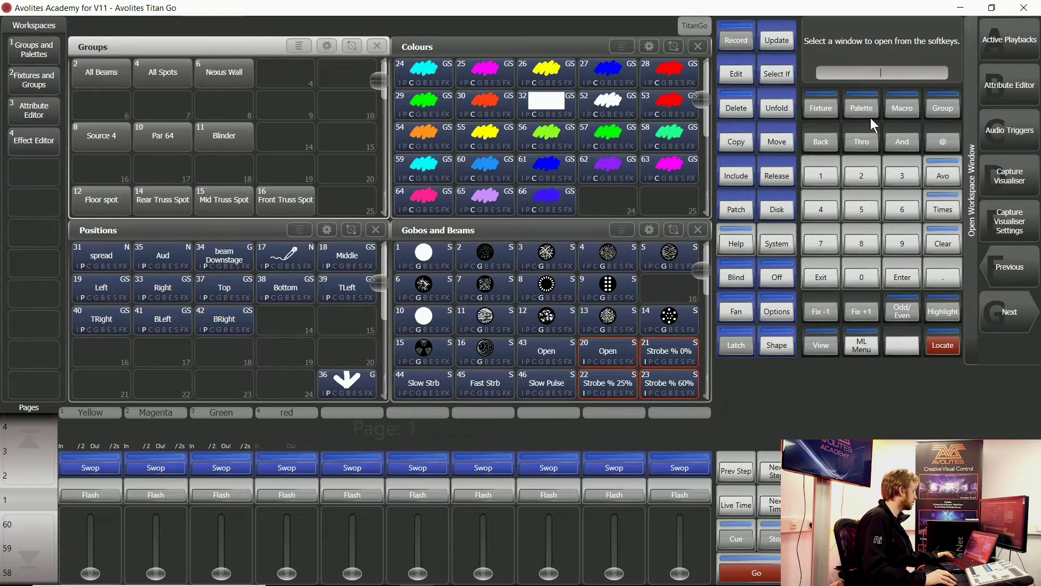
type("sho")
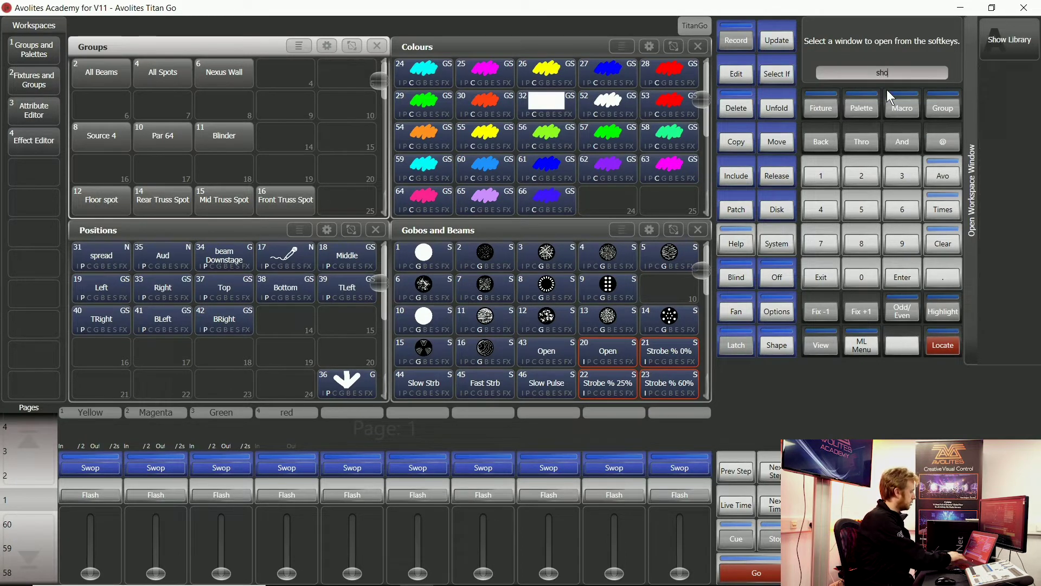
type("w")
left_click(1005, 50)
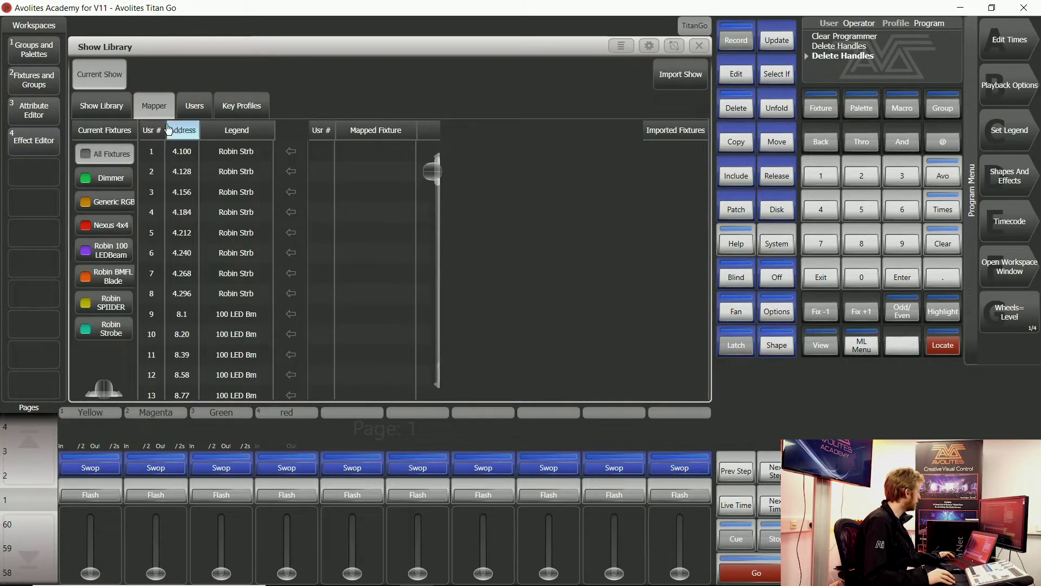
left_click(112, 105)
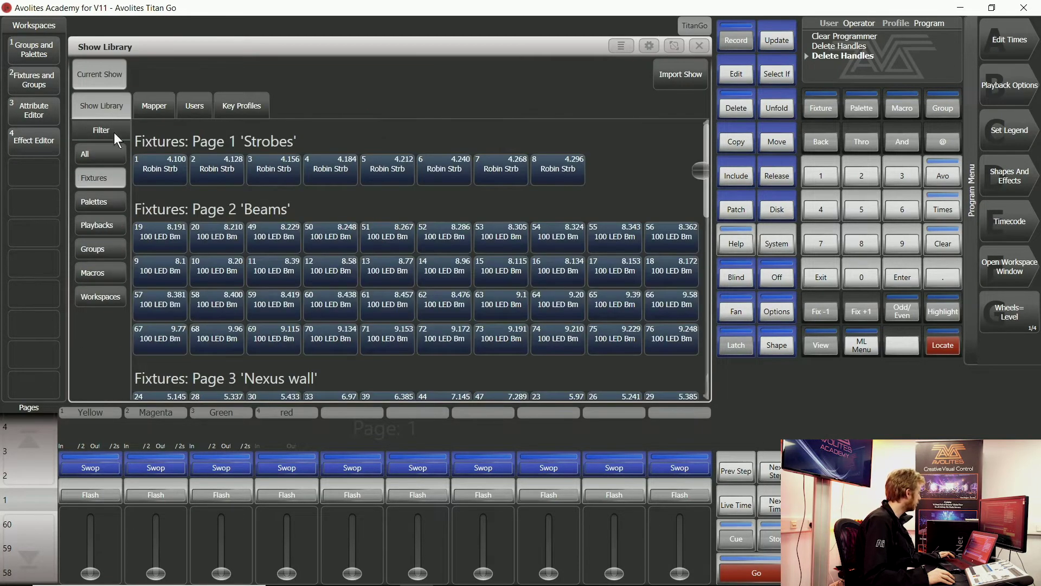
left_click(106, 201)
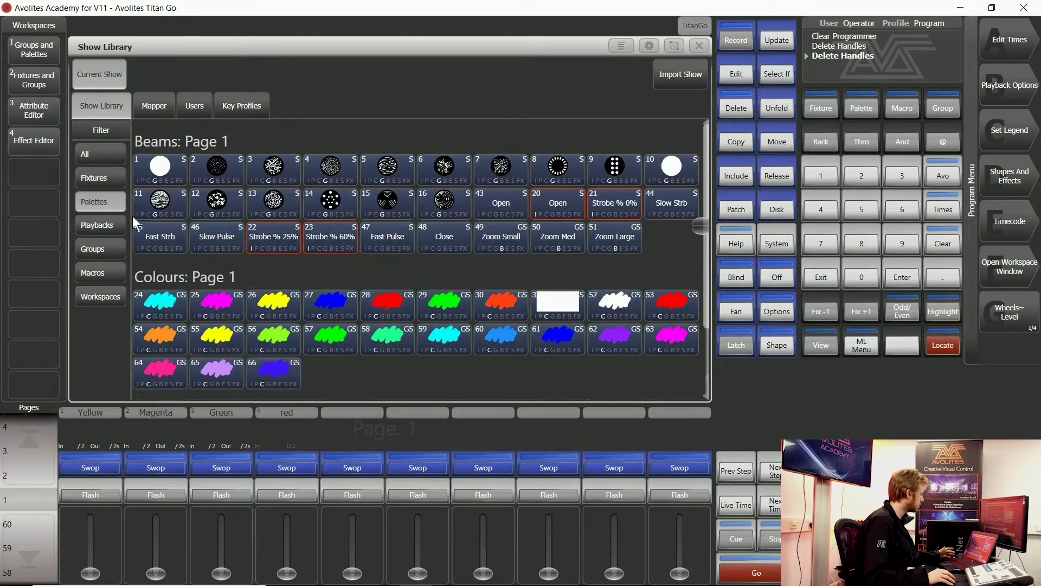
Step: Copy the red playback from the library's page 1 playbacks onto the first fader of playback page 9
left_click(122, 226)
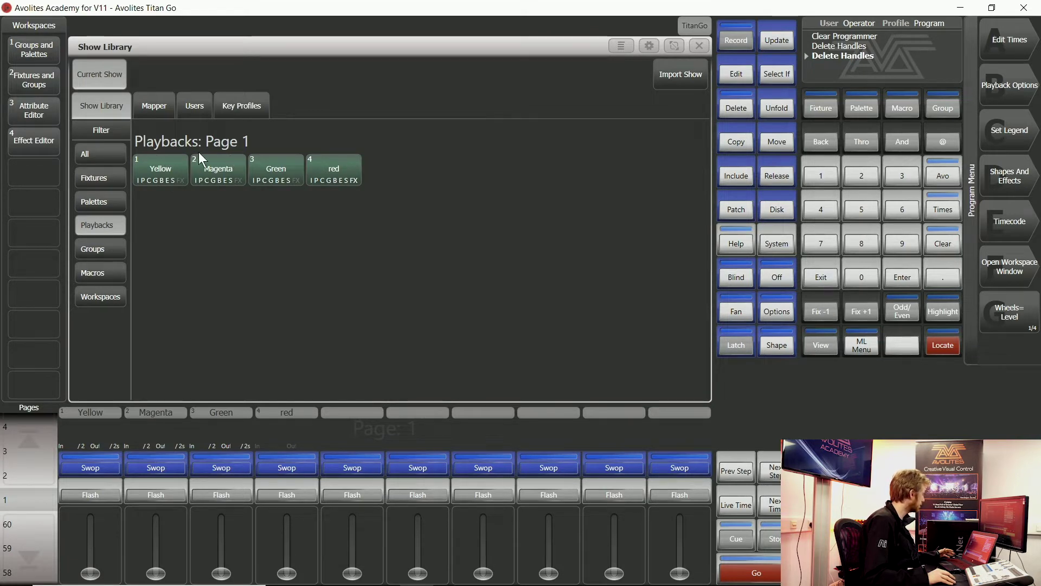
scroll(31, 442, "up", 3)
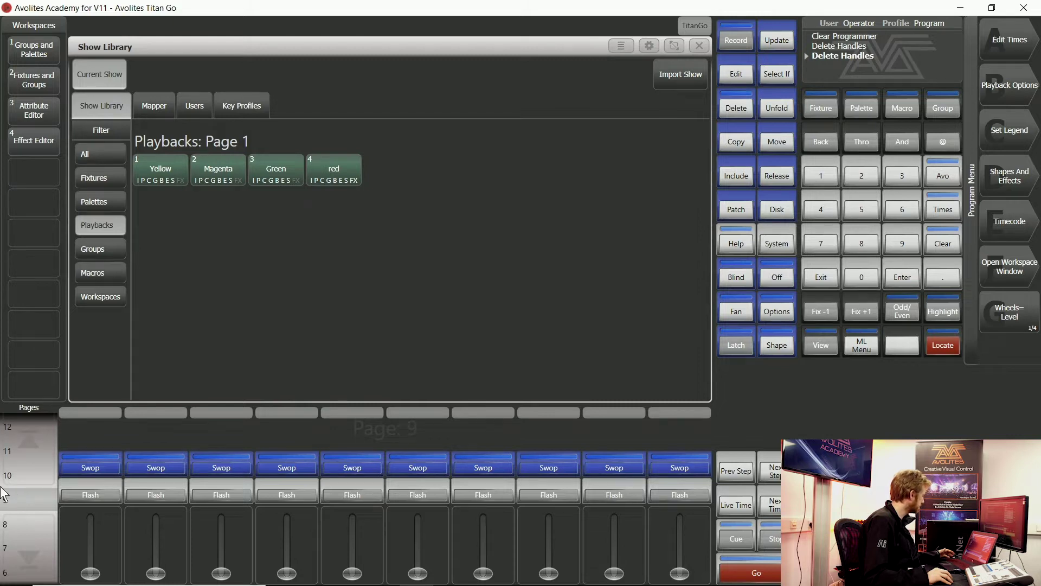
left_click(739, 142)
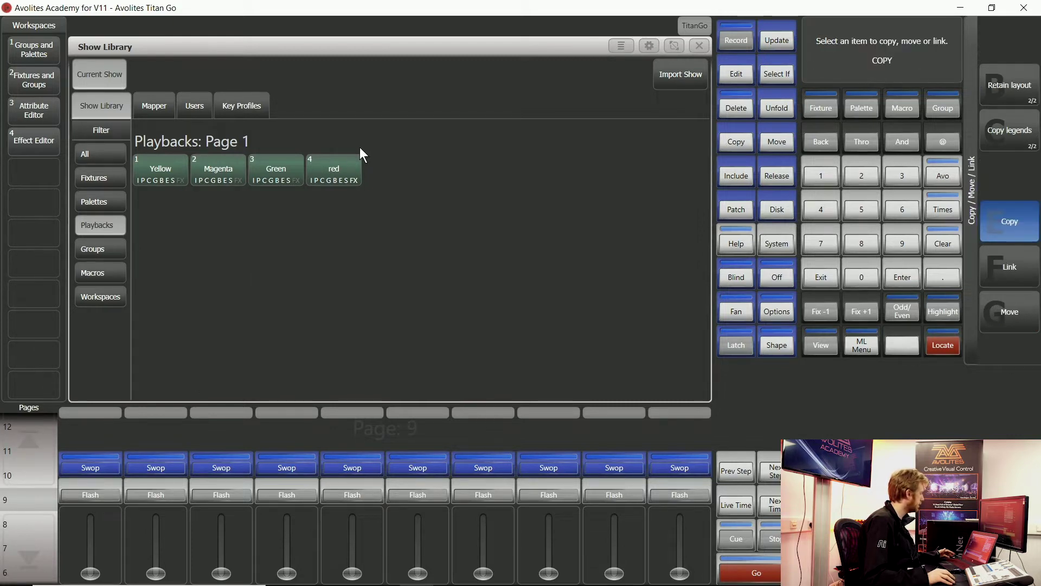
left_click(342, 179)
left_click(82, 464)
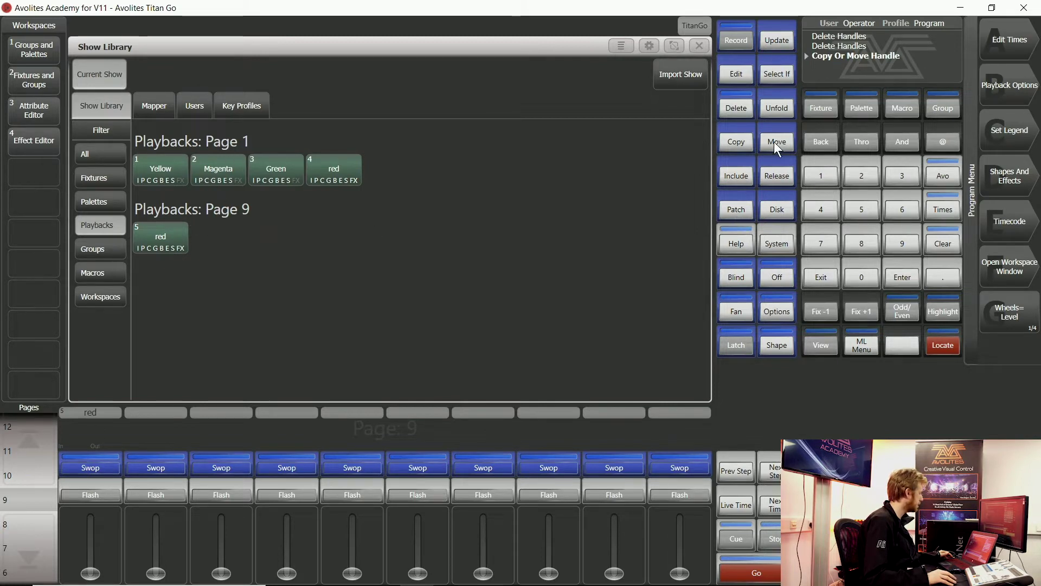
Step: Examine the palettes and the whole list of unassigned macros in the Show Library
left_click(101, 200)
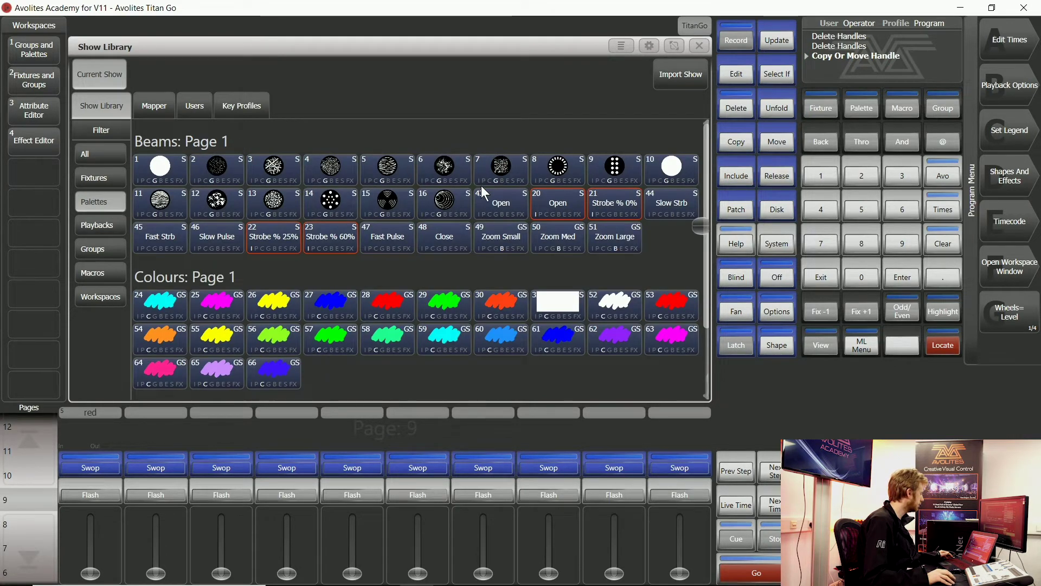
scroll(409, 191, "down", 3)
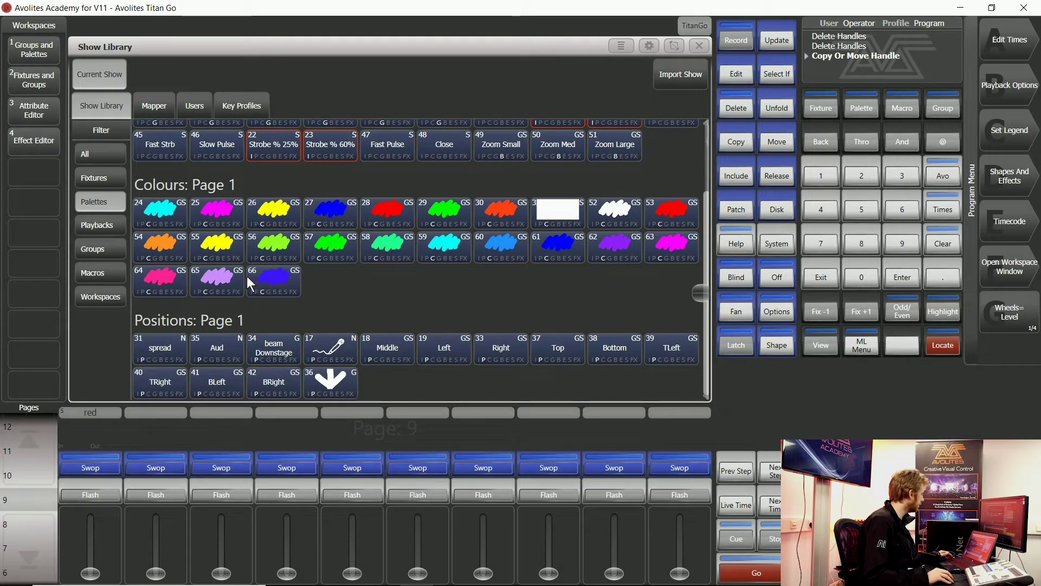
left_click(109, 275)
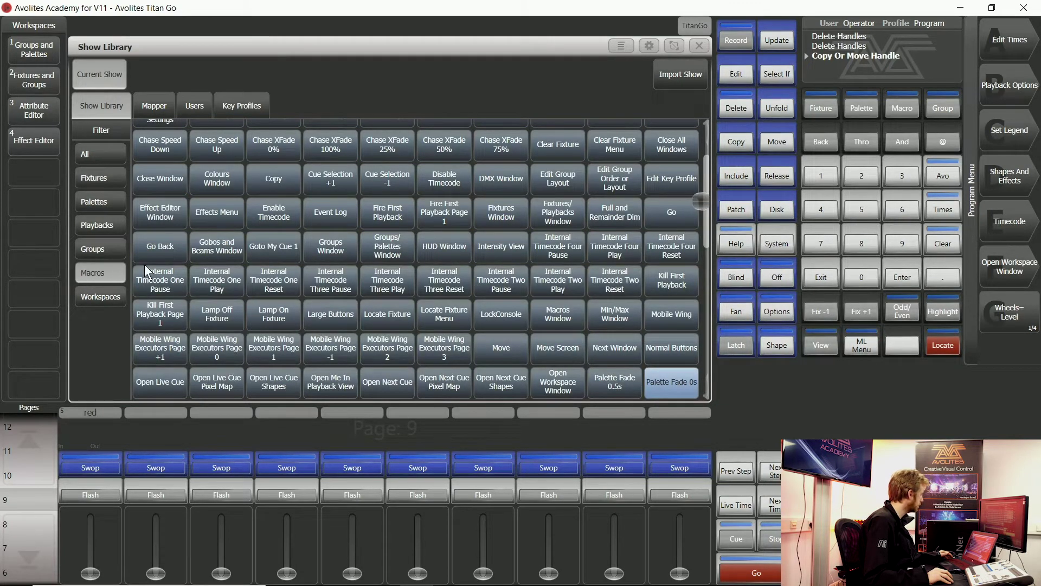
scroll(517, 211, "up", 2)
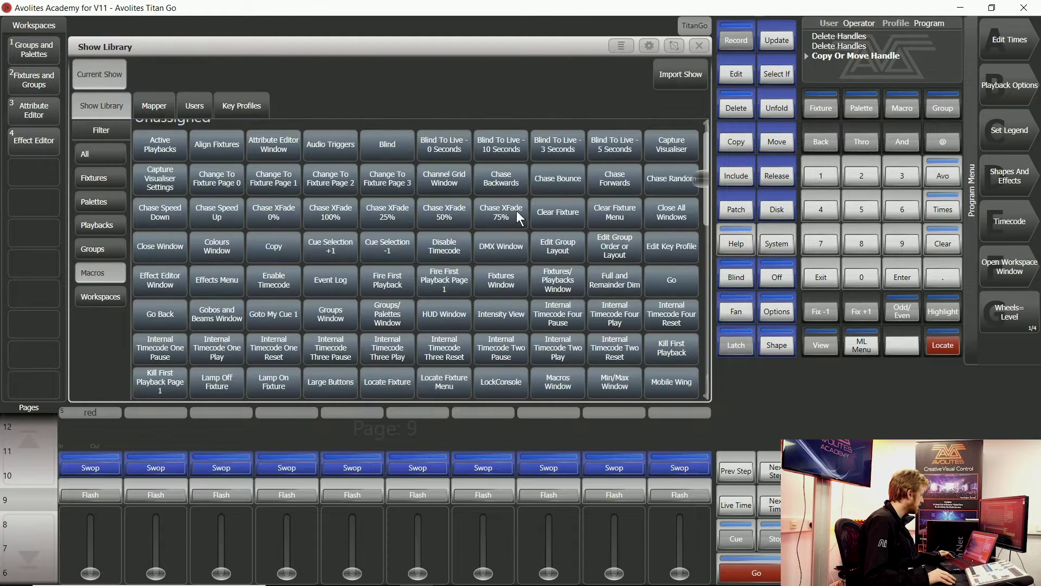
scroll(517, 210, "up", 1)
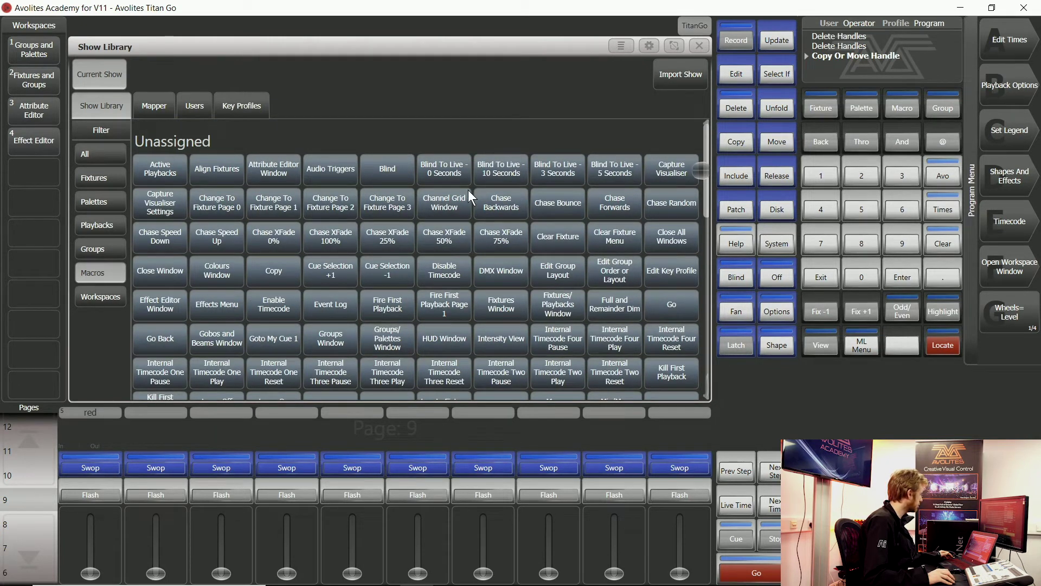
scroll(468, 190, "down", 8)
scroll(471, 195, "down", 10)
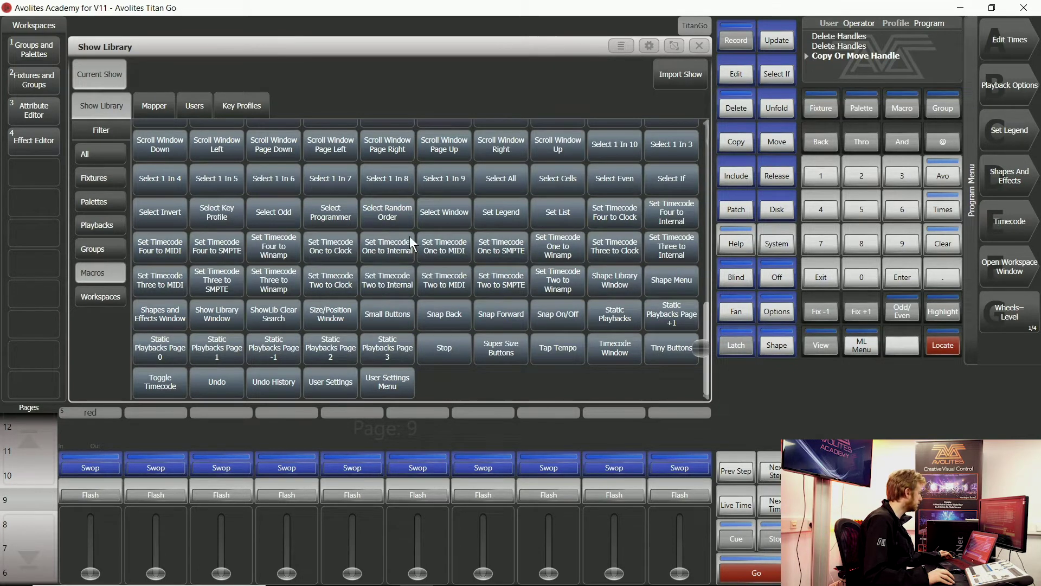
Step: Fit the Show Library into the workspace's upper-left quarter and open the Macros window in the upper-right quarter
left_click(651, 46)
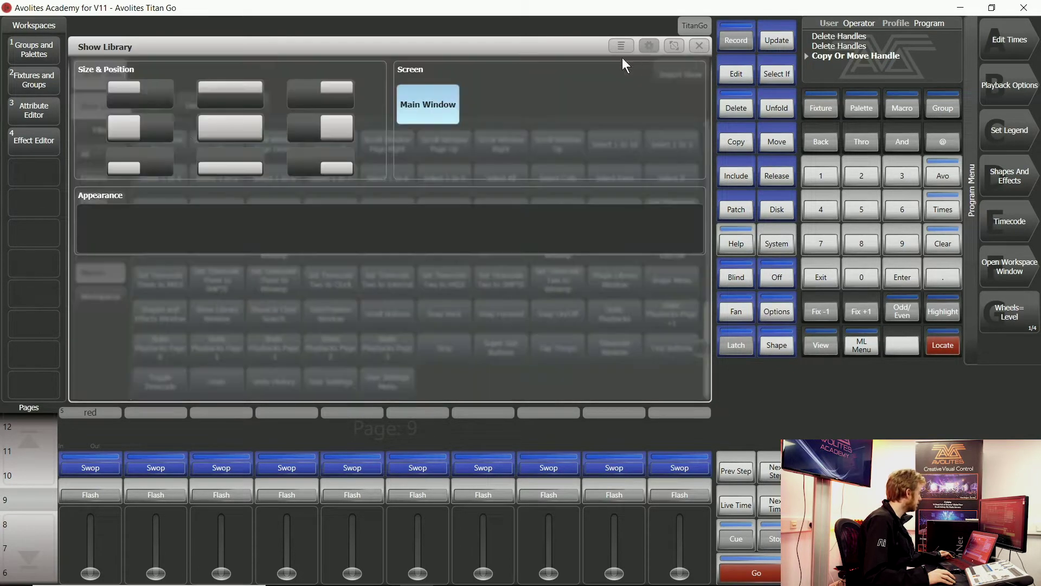
left_click(155, 100)
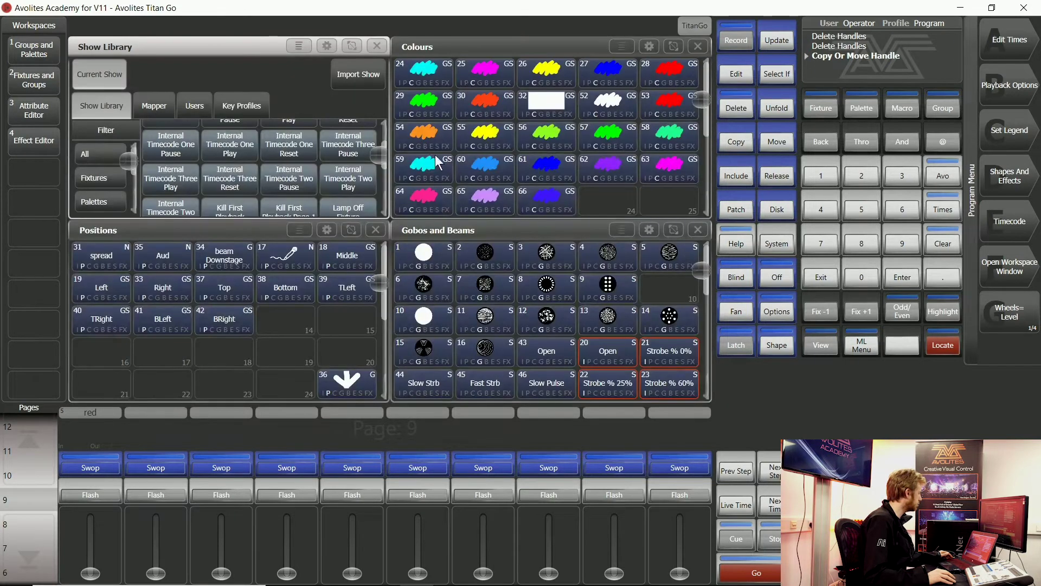
left_click(1026, 283)
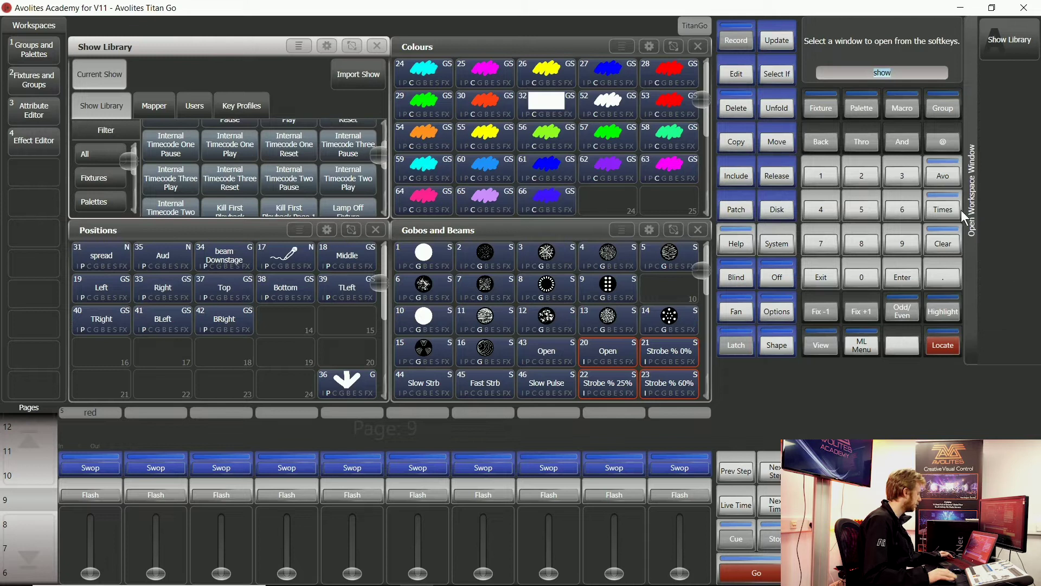
type("mar")
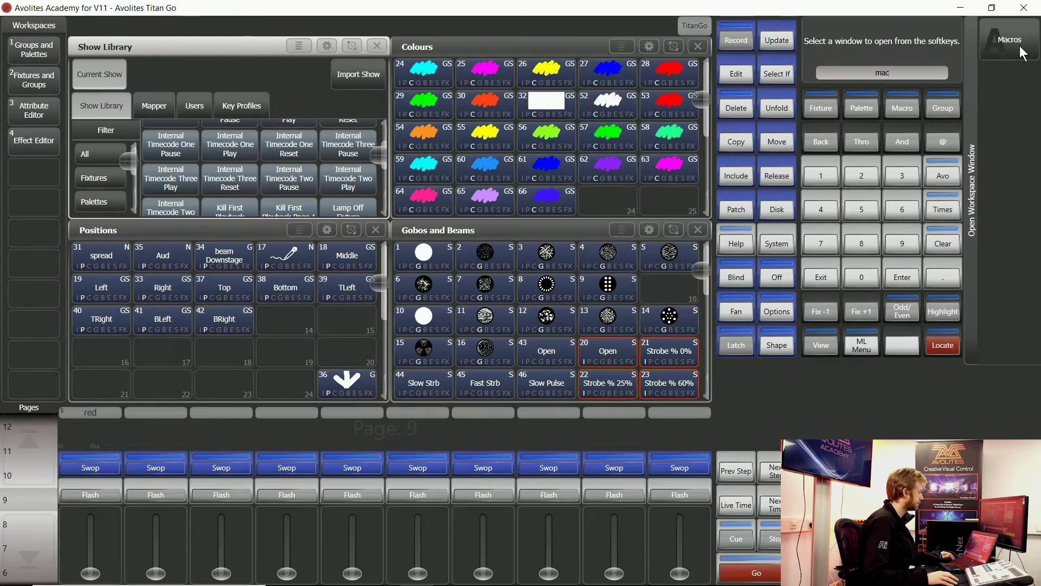
left_click(1022, 50)
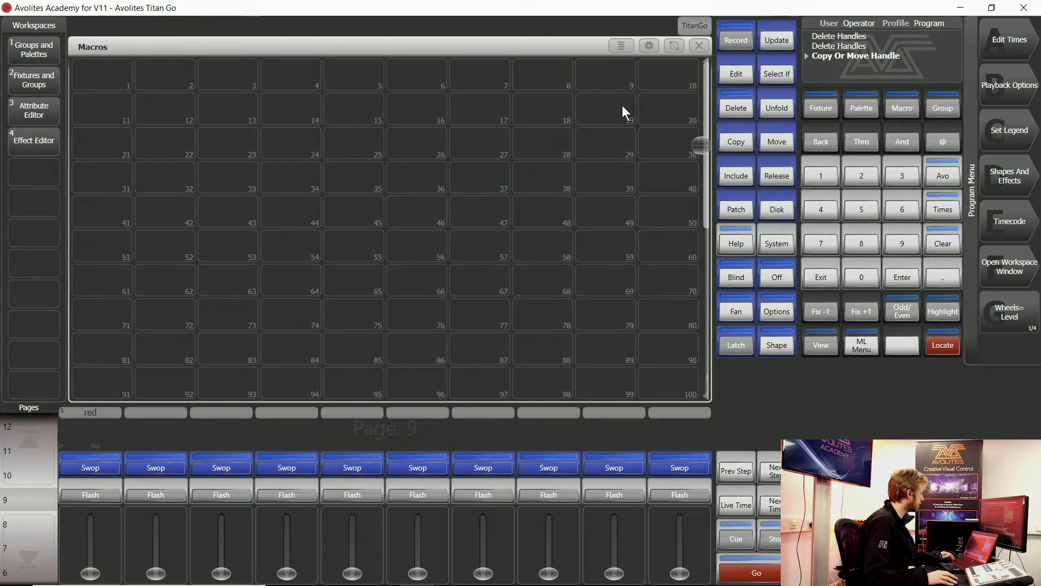
left_click(649, 47)
left_click(327, 92)
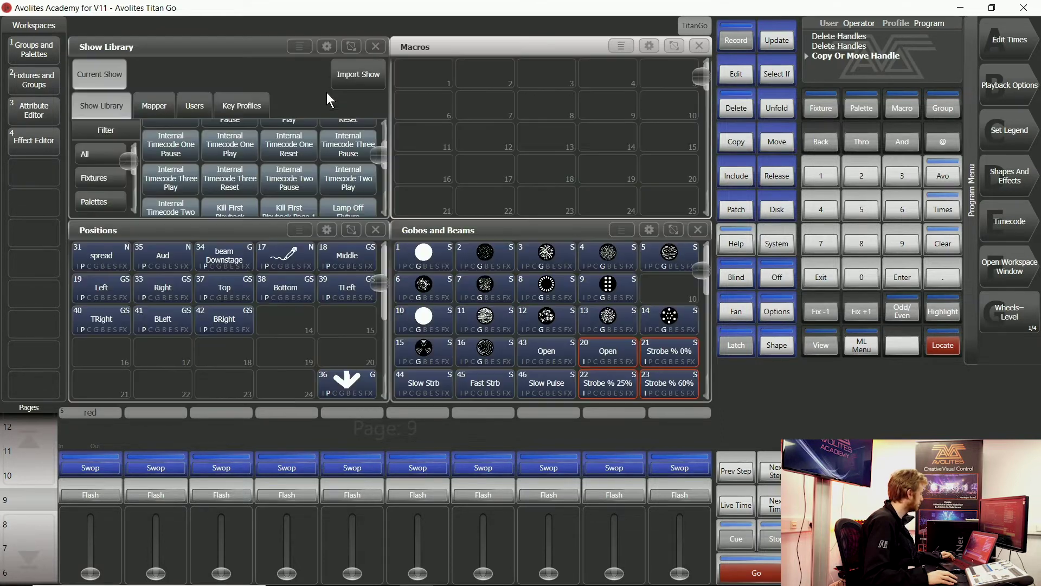
Step: Copy the Capture Visualiser Settings macro from the Show Library onto handle 1 of the Macros window
scroll(204, 196, "up", 10)
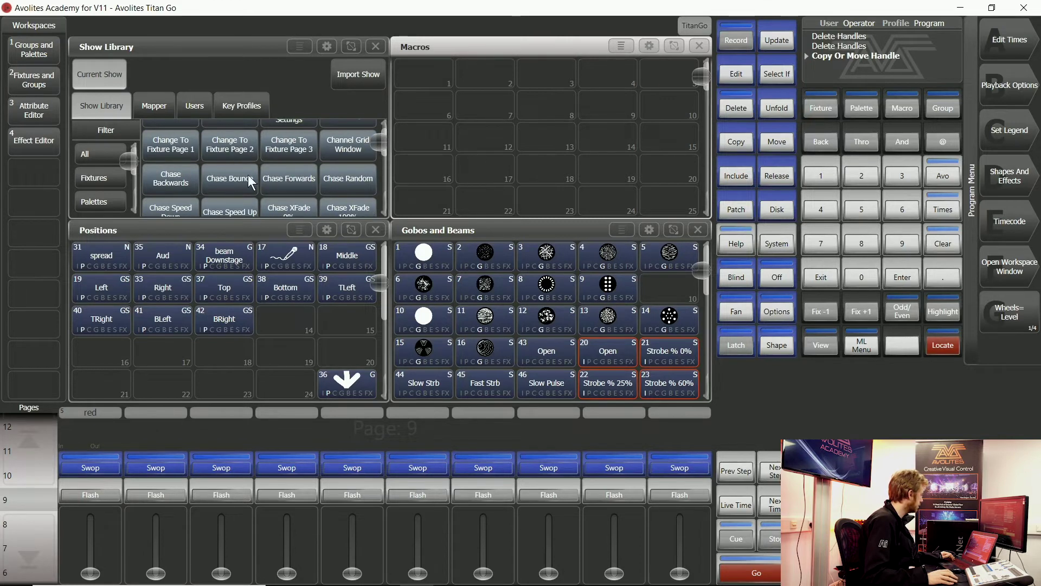
scroll(266, 172, "up", 2)
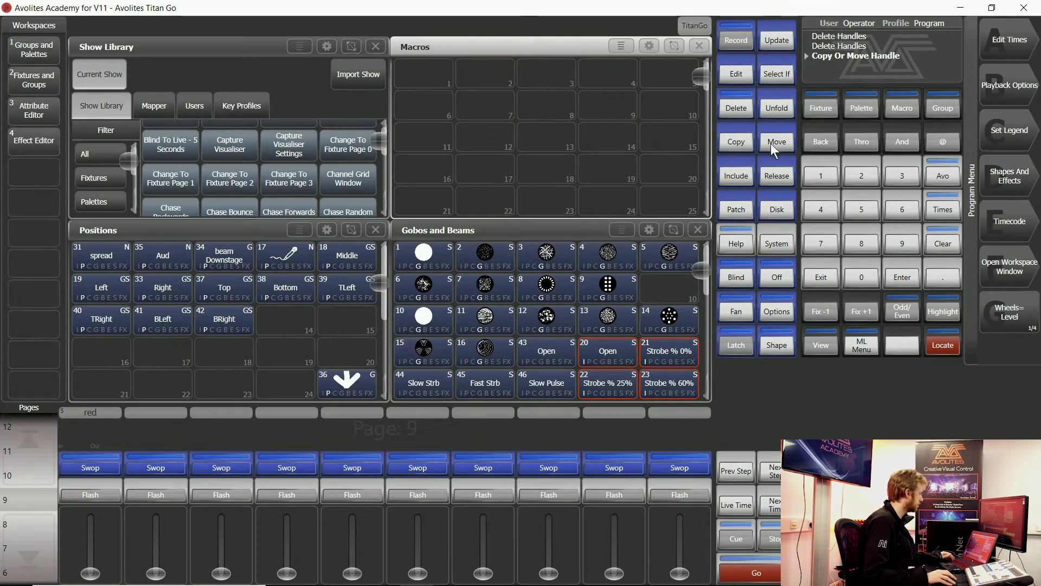
left_click(736, 142)
left_click(298, 157)
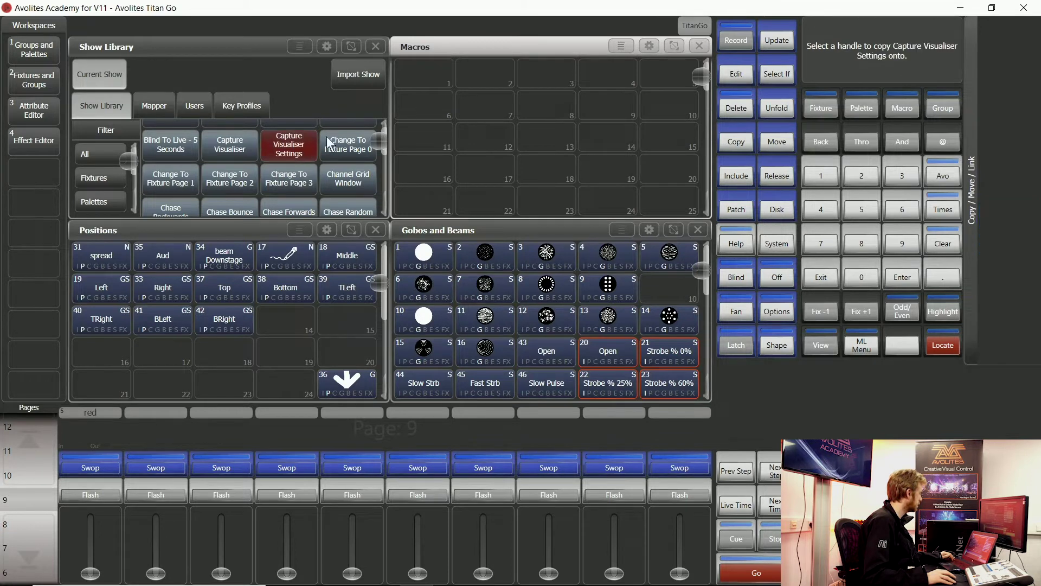
left_click(428, 78)
Step: Close the Show Library, test the copied Capture Visualiser Settings macro and close the window it opens
left_click(382, 45)
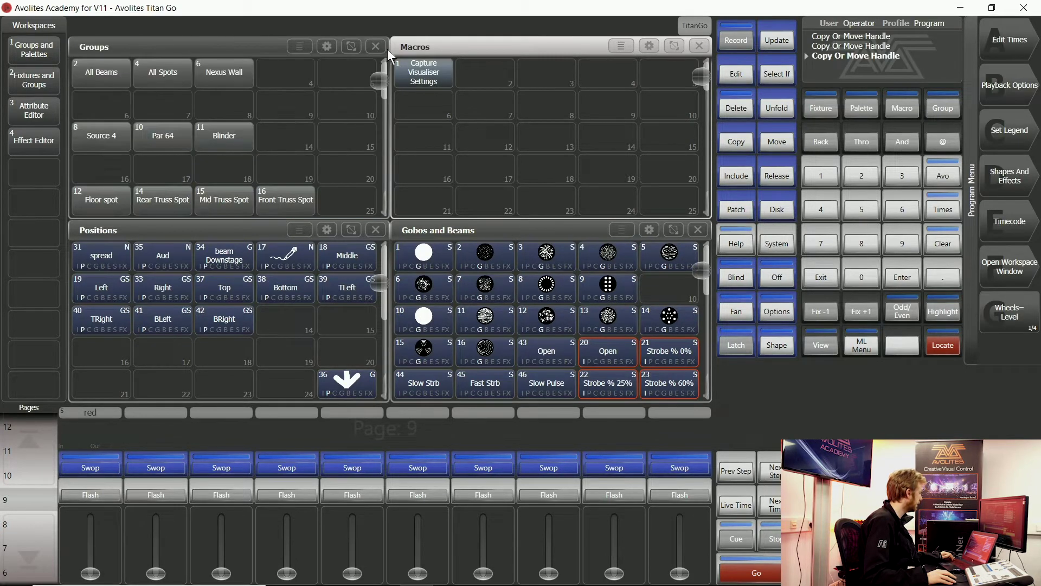
left_click(431, 74)
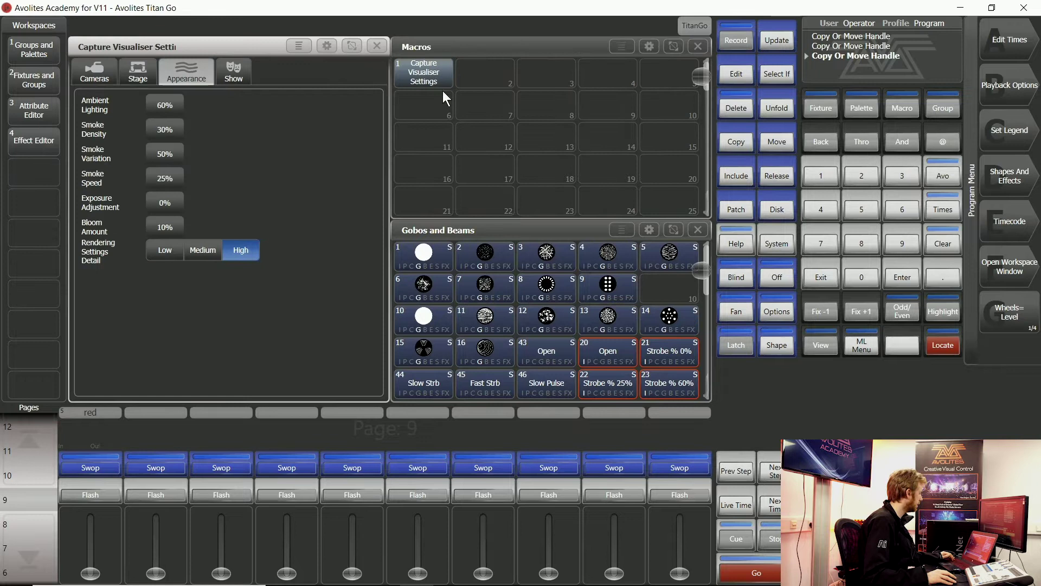
left_click(378, 51)
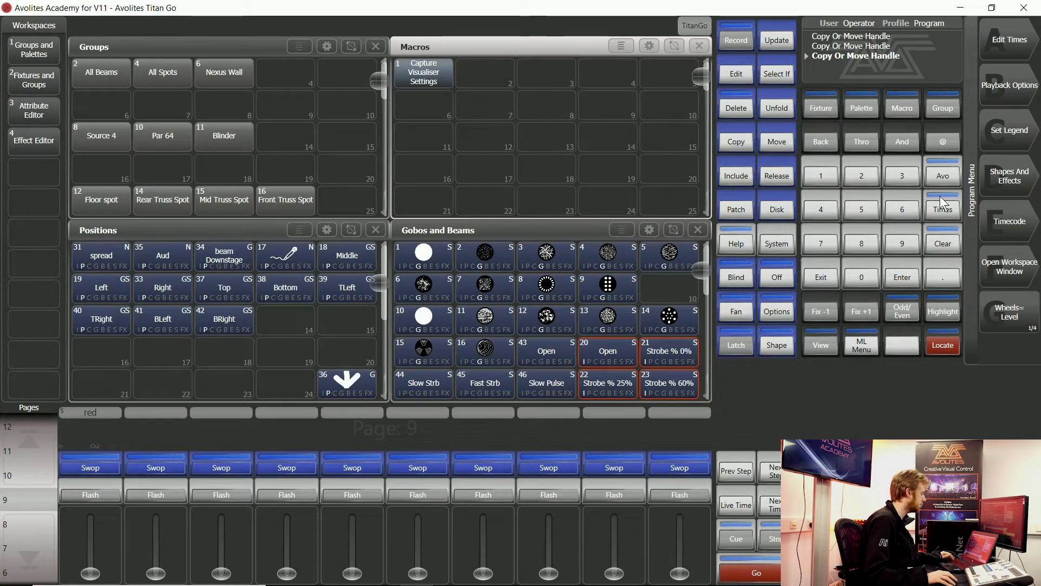
Step: Reopen the Show Library window and enlarge it to fill the whole workspace
left_click(1010, 266)
type("mac")
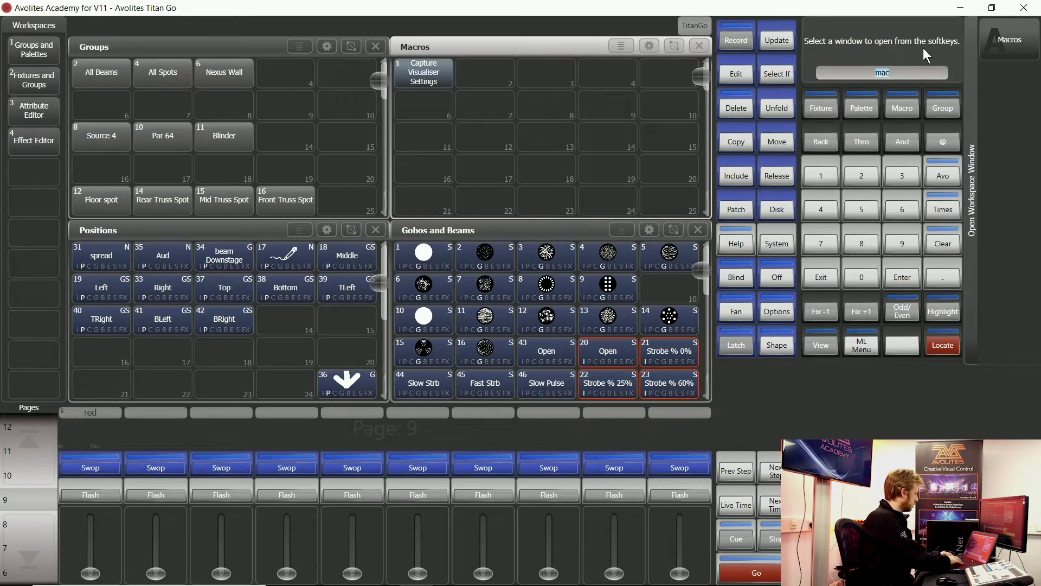
type("show")
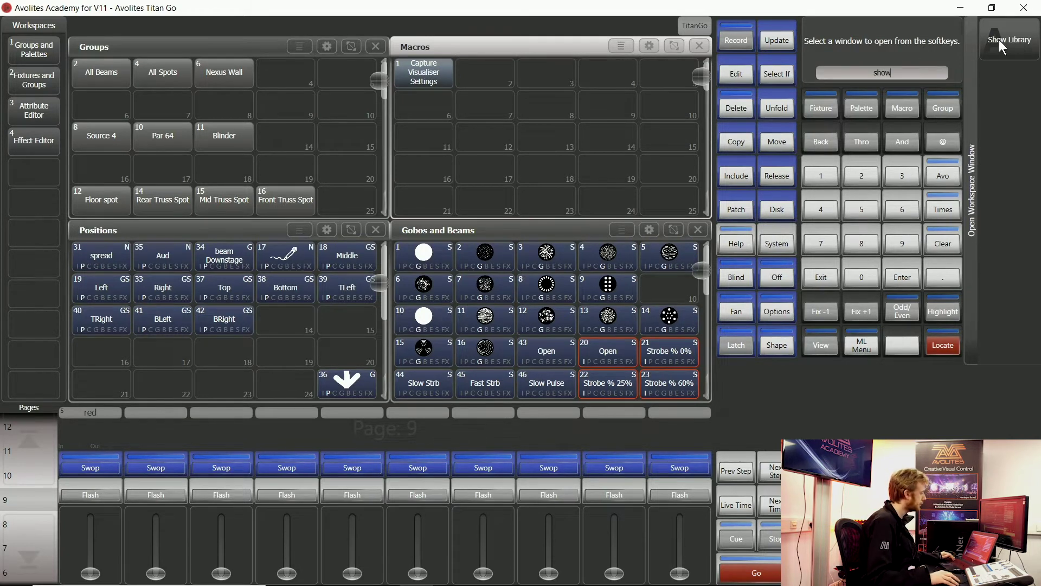
left_click(1002, 46)
left_click(327, 45)
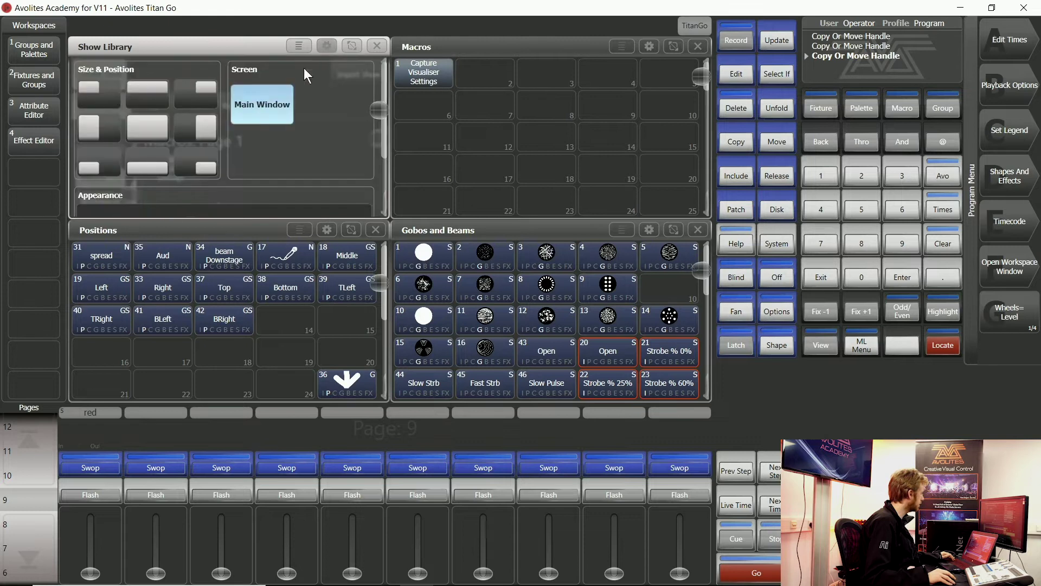
left_click(160, 138)
Step: Copy the Groups/Palettes Window, HUD Window and Intensity View macros from the Show Library onto the Macros window, starting at handle 11
scroll(444, 271, "down", 2)
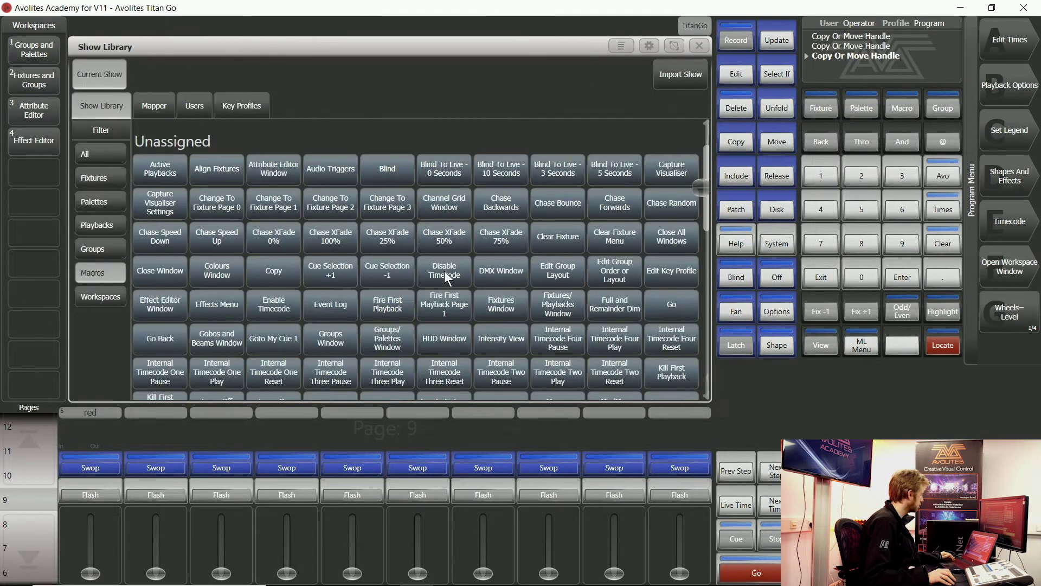
scroll(444, 271, "down", 4)
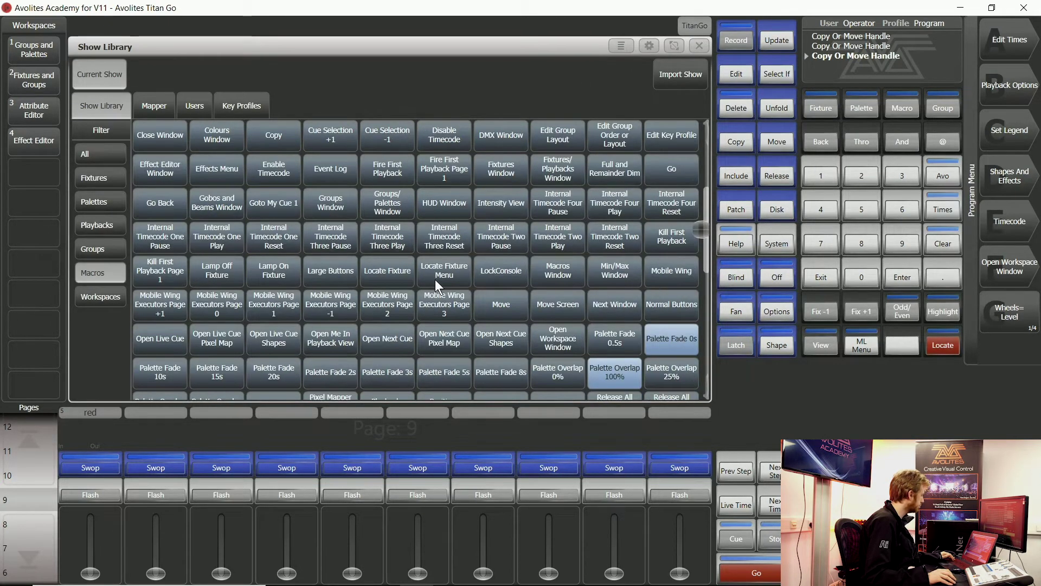
left_click(729, 145)
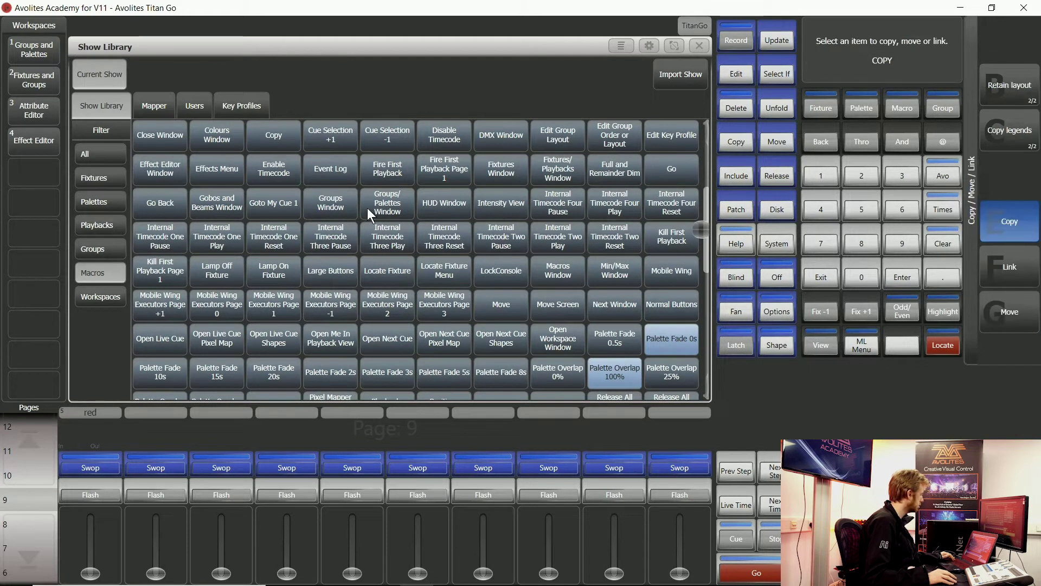
left_click_drag(367, 209, 512, 208)
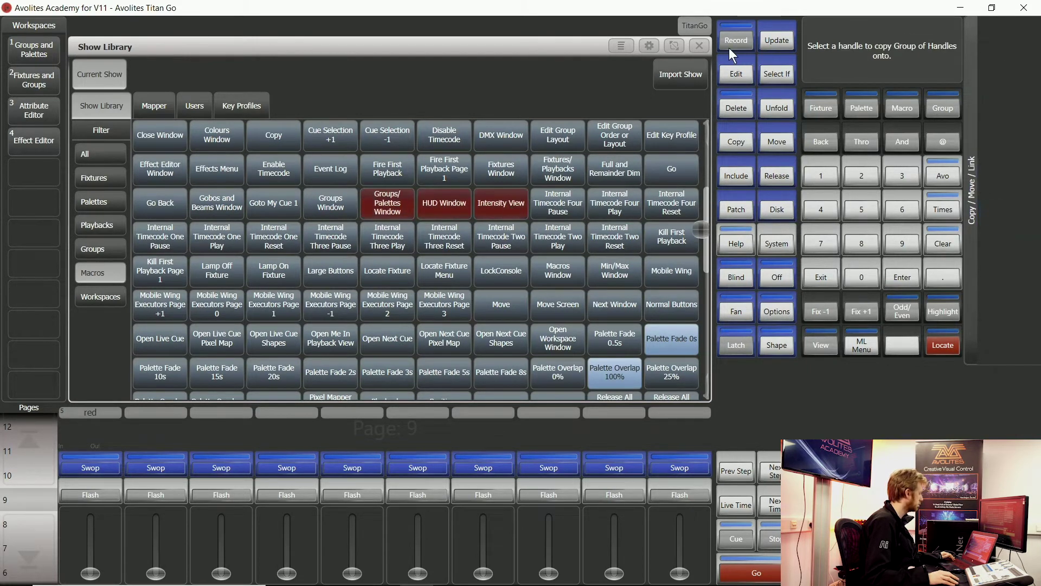
left_click(700, 46)
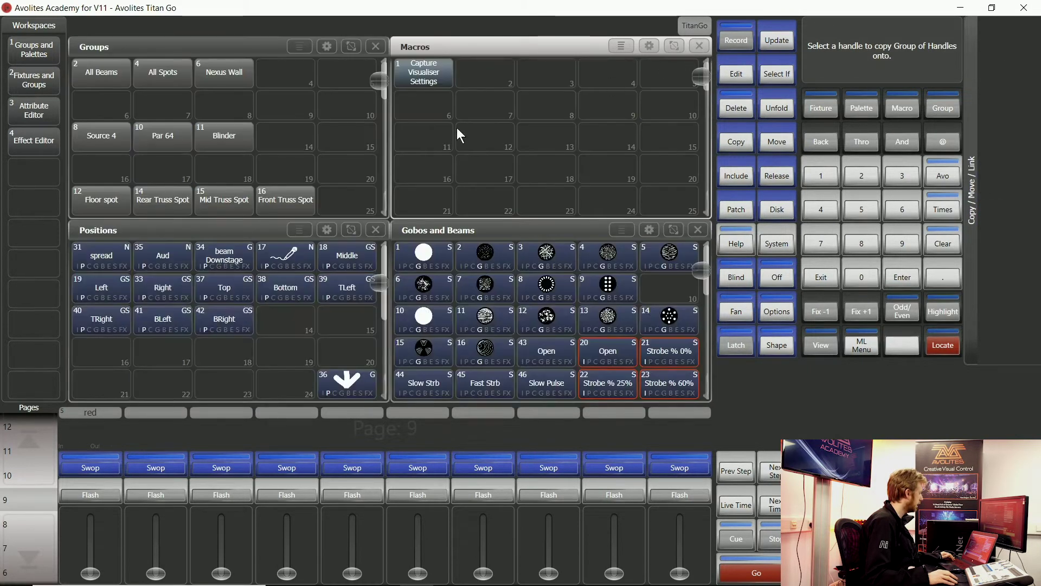
left_click(432, 140)
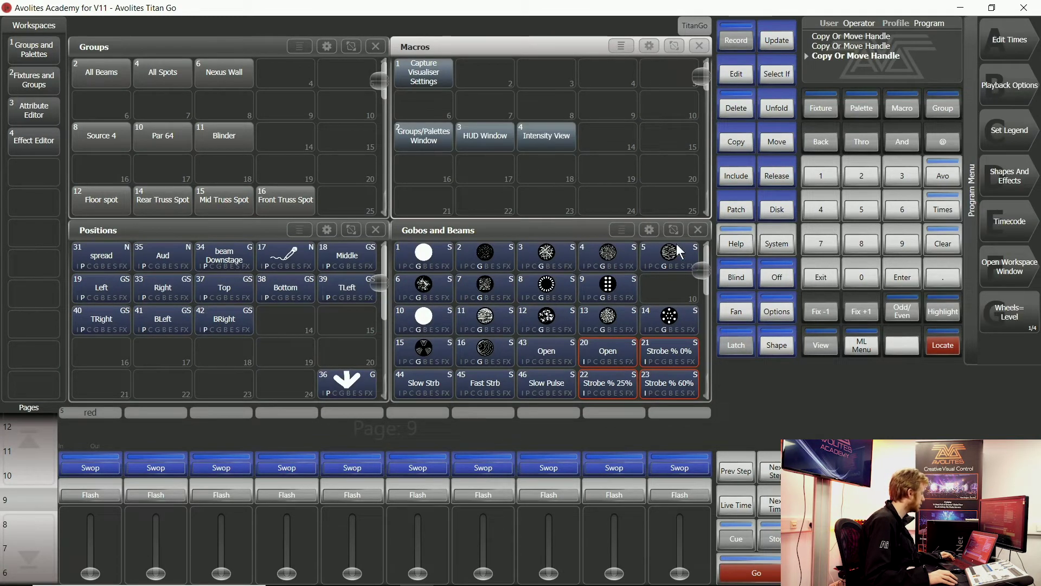
Step: Test the copied HUD Window and Intensity View macros and close the windows they open
left_click(494, 135)
left_click(537, 136)
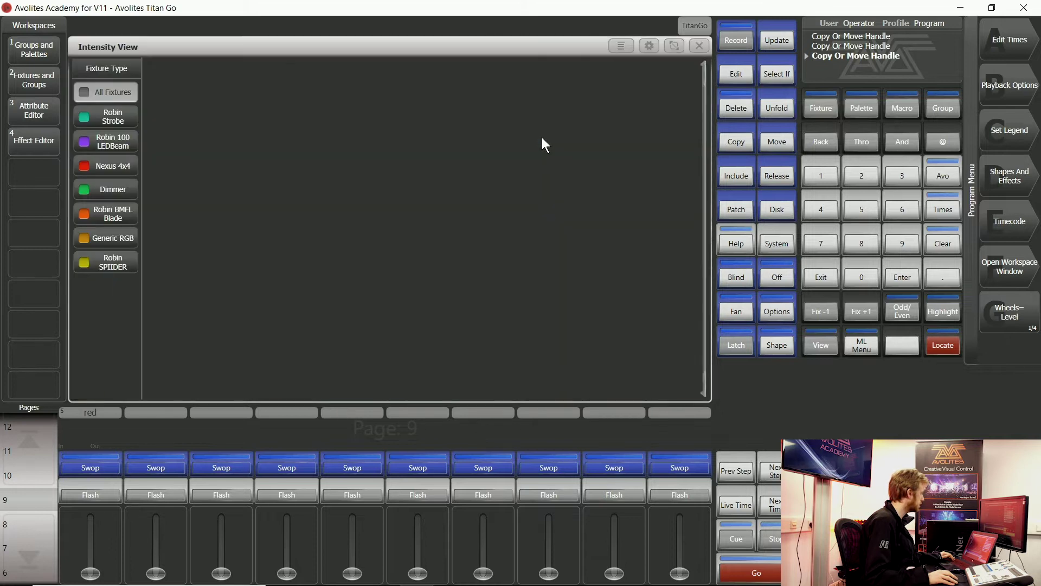
left_click(701, 48)
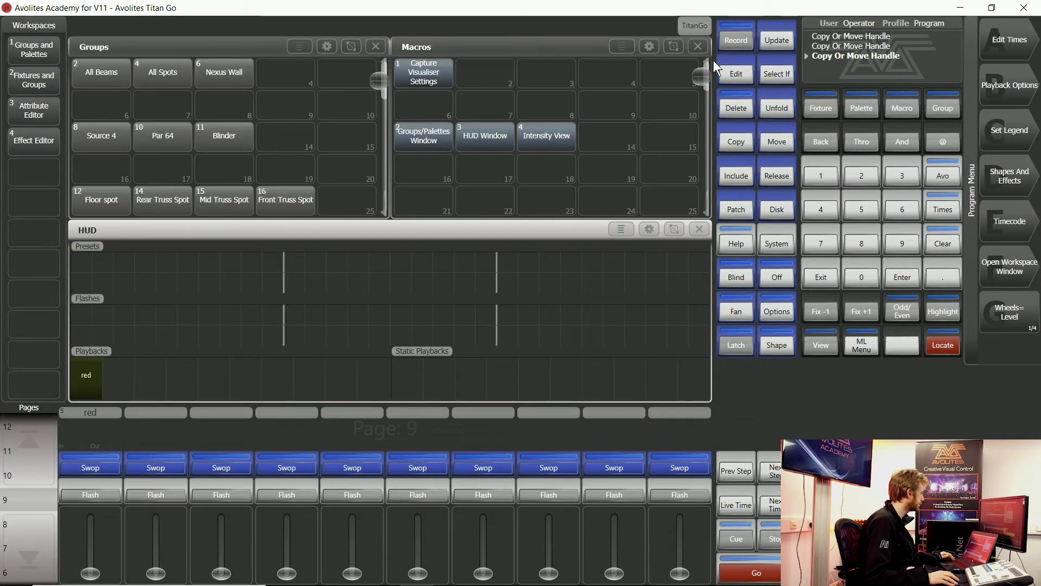
left_click(700, 230)
Step: Reopen the Show Library, examine its complete list of unassigned macros and close the enlarged window
left_click(1011, 268)
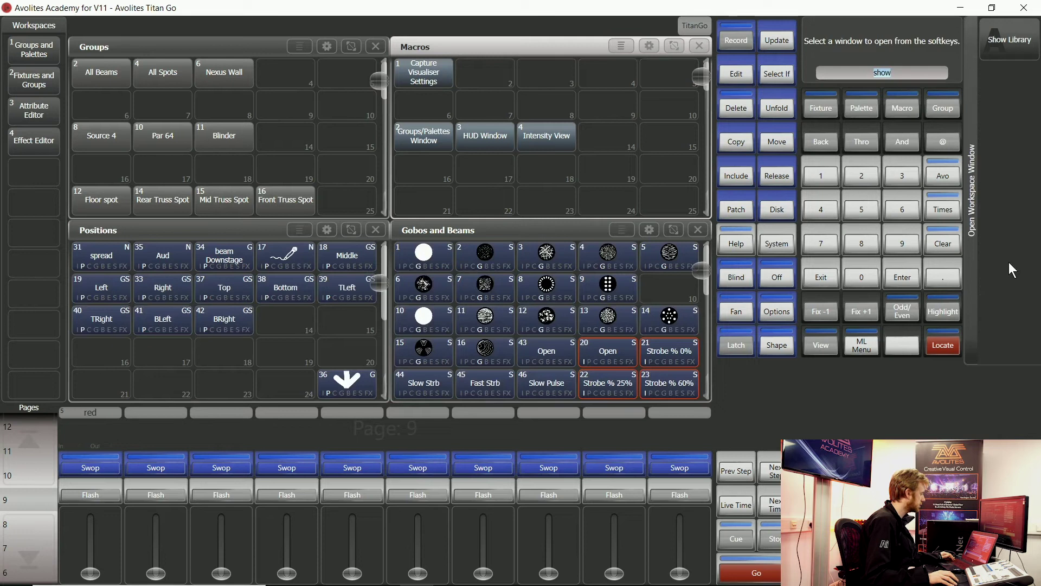
left_click(1006, 54)
scroll(521, 272, "down", 2)
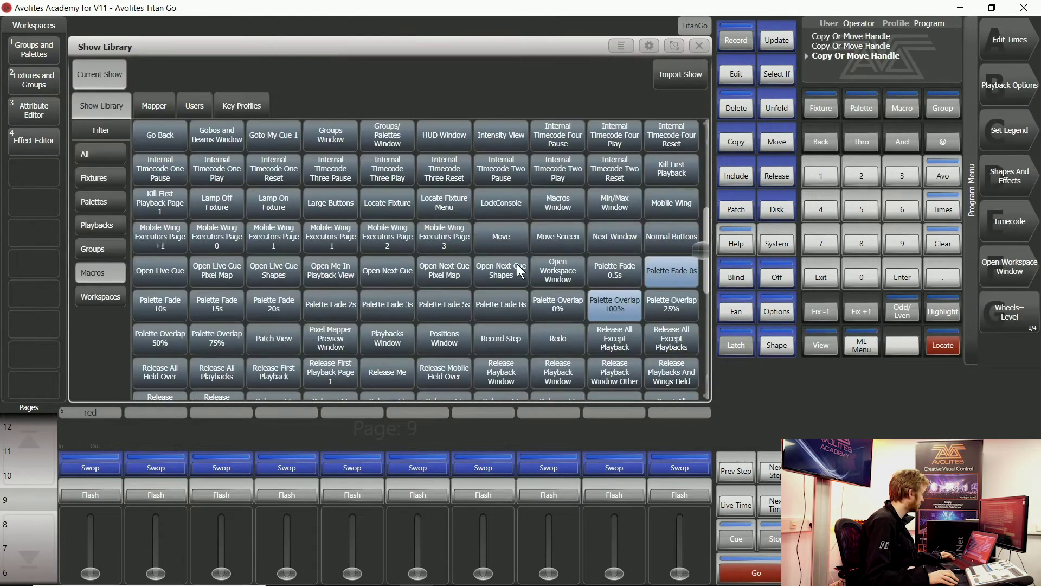
scroll(521, 270, "down", 2)
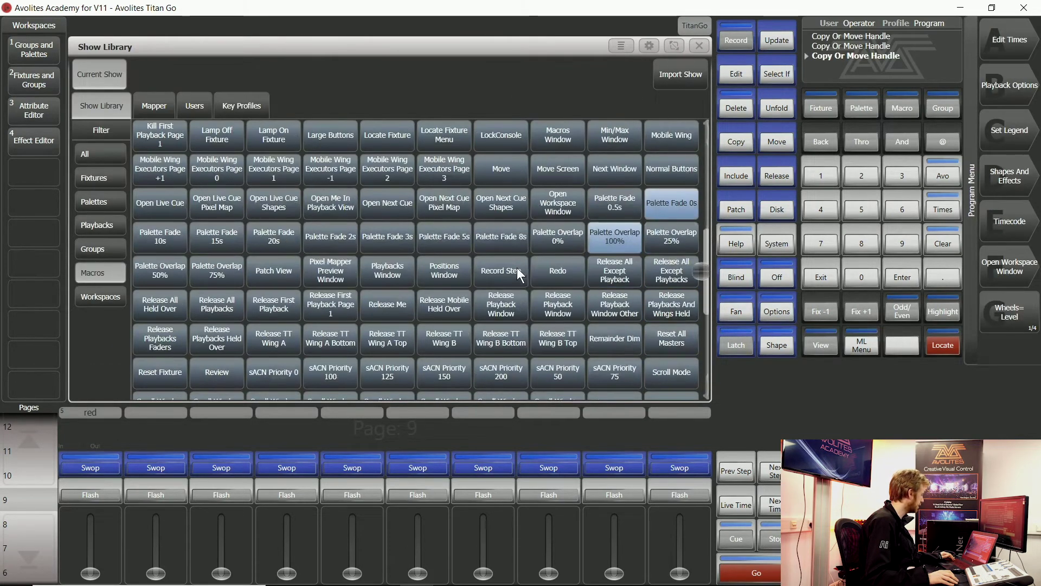
scroll(520, 271, "down", 2)
scroll(517, 275, "down", 2)
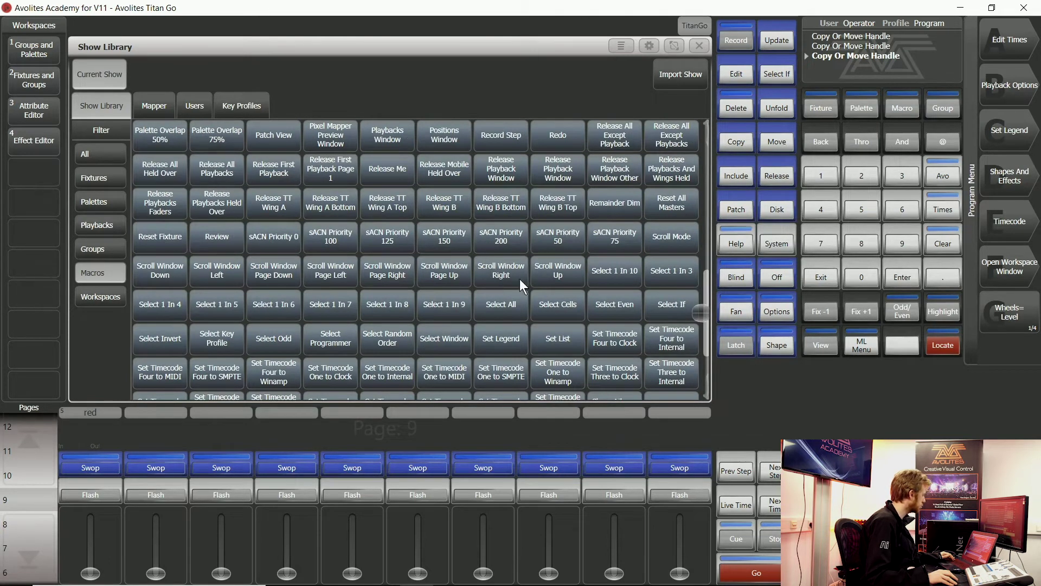
scroll(510, 282, "down", 4)
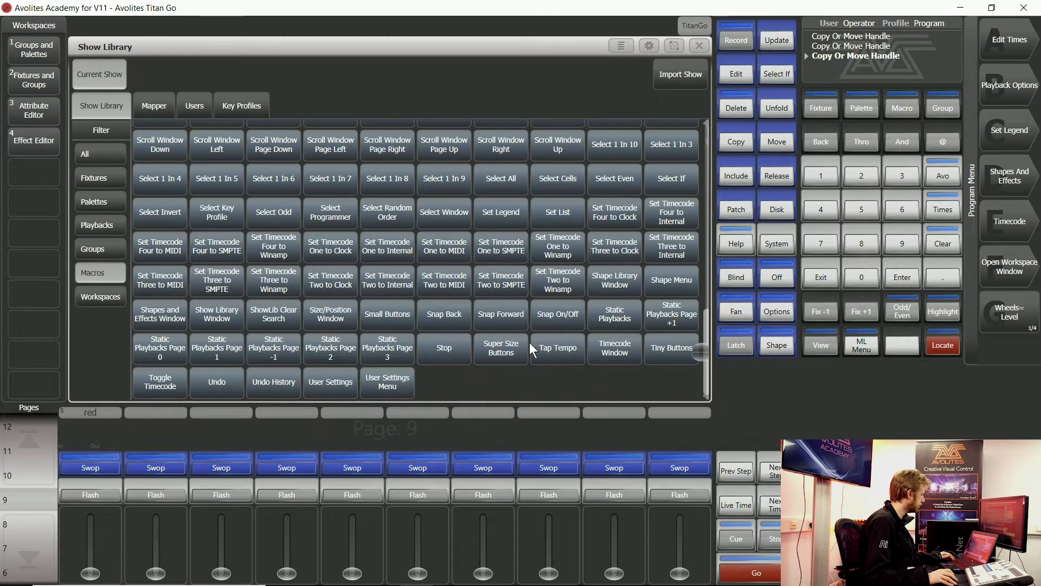
scroll(539, 288, "up", 12)
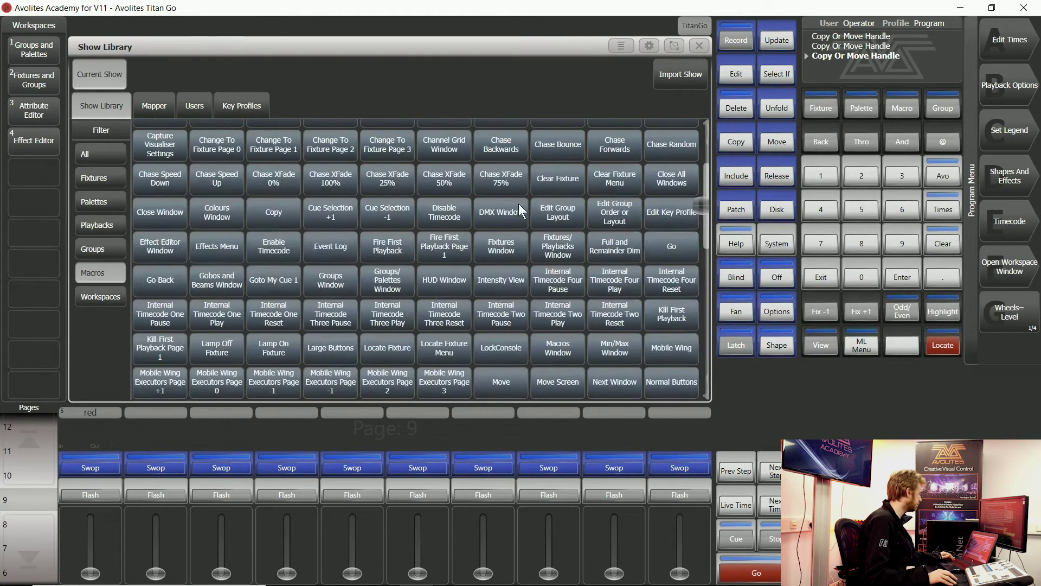
scroll(482, 219, "up", 3)
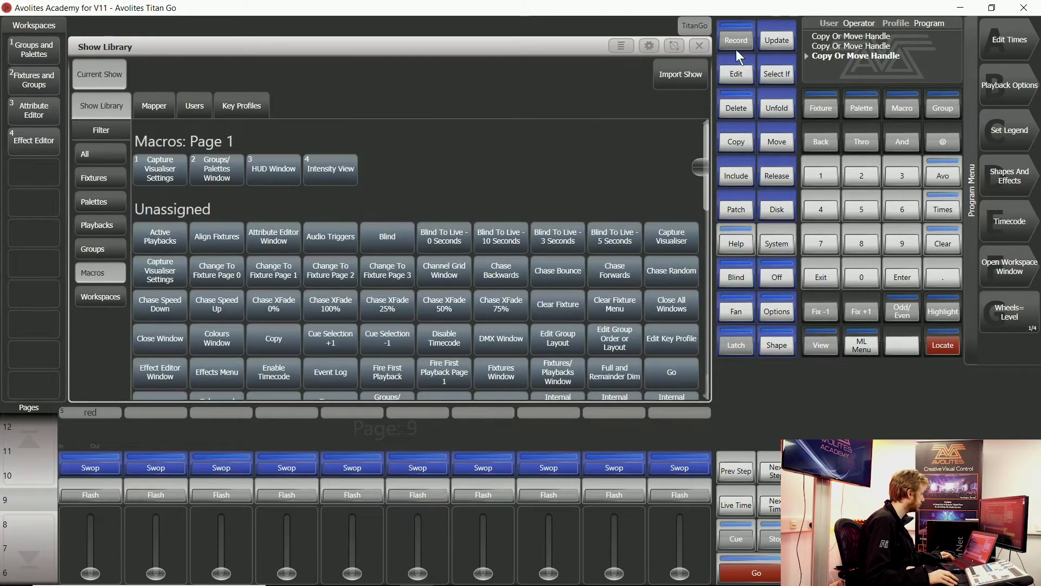
left_click(700, 47)
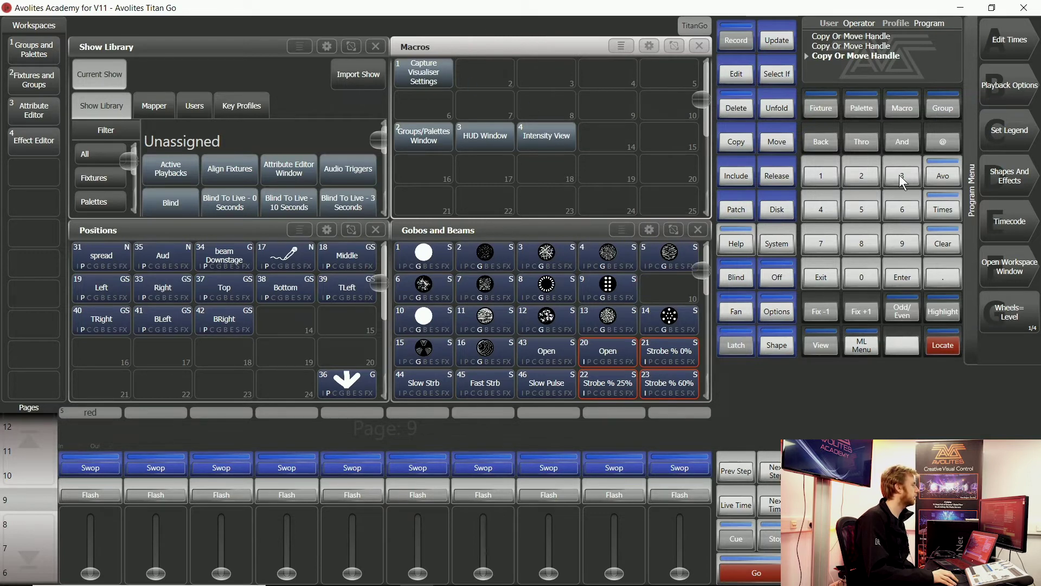
Step: Open the User Settings and view the Handles options
left_click(942, 172)
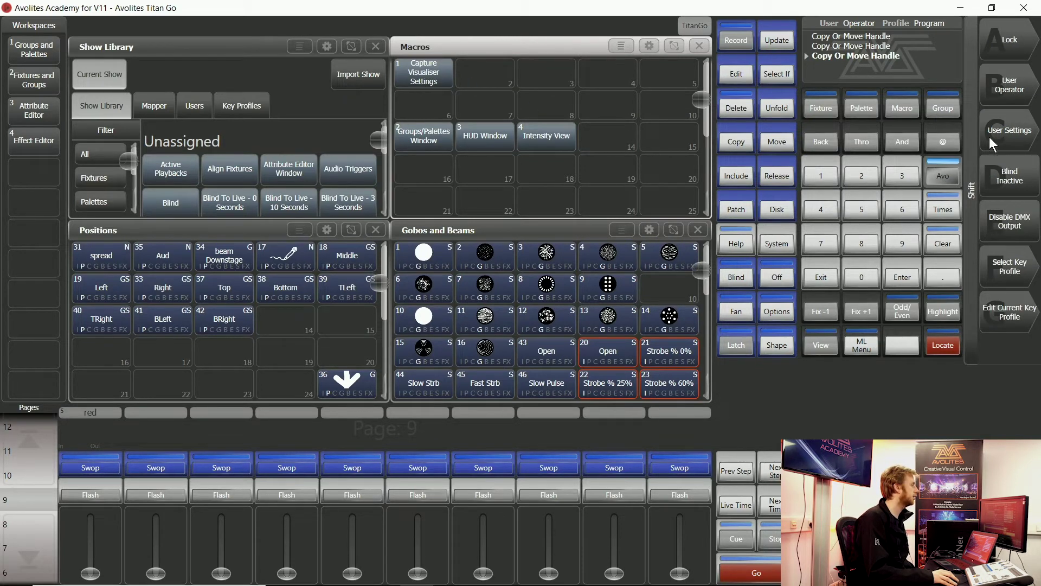
left_click(1030, 143)
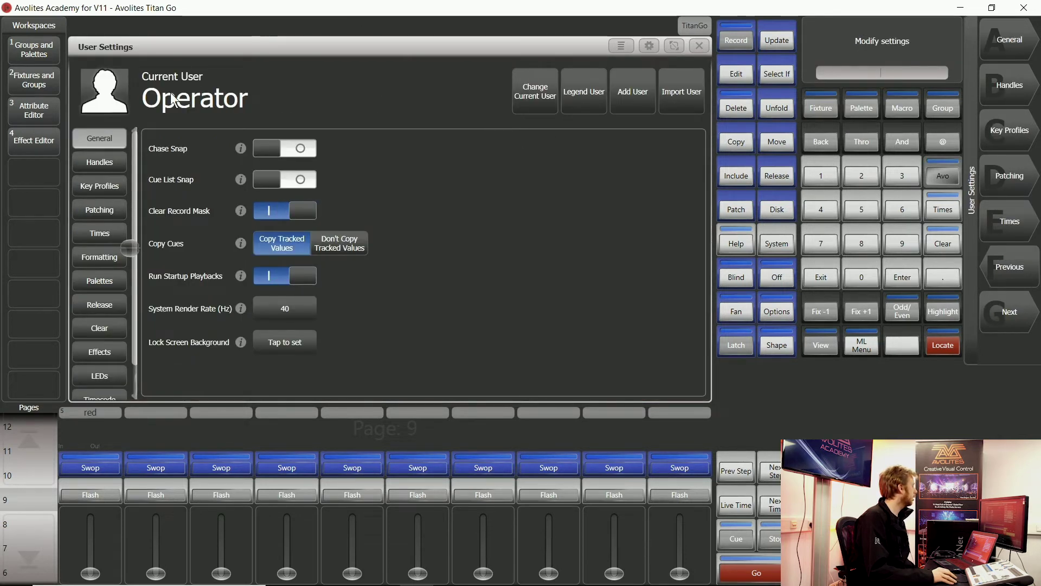
left_click(112, 169)
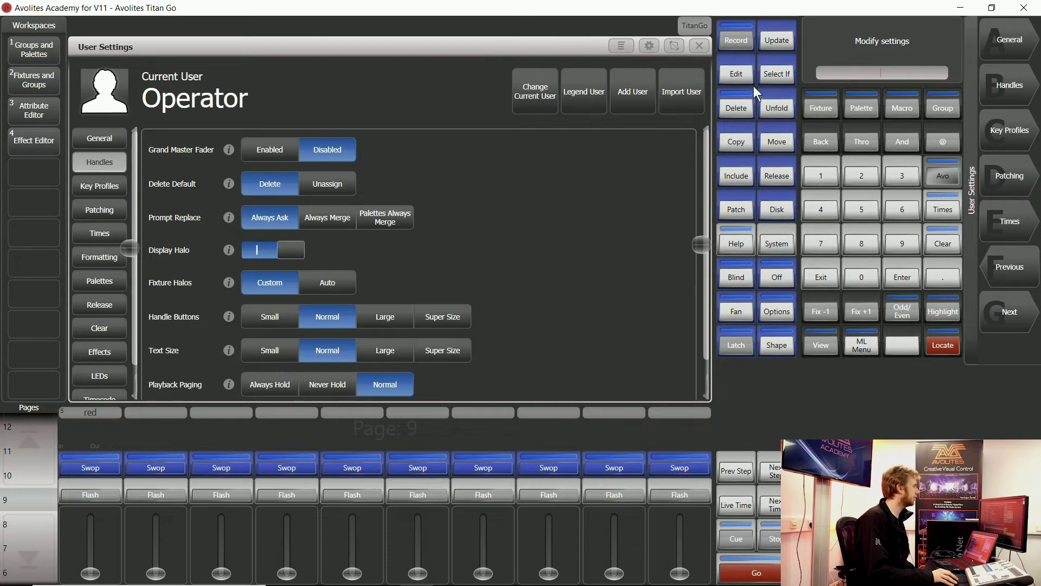
Step: Delete the cue 'red' from the first fader of page 9, confirm the deletion and exit the User Settings
left_click(736, 104)
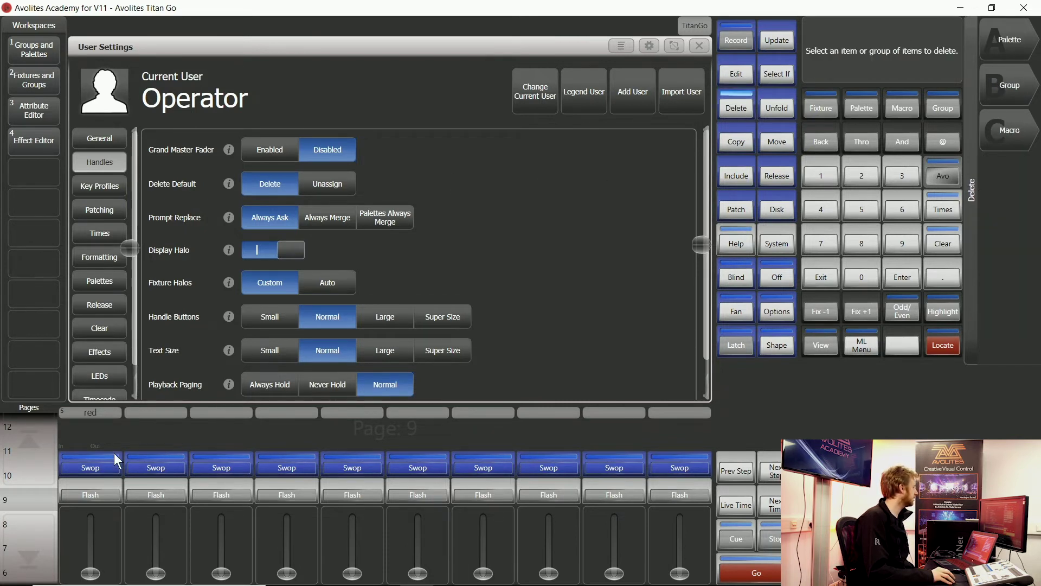
left_click(98, 449)
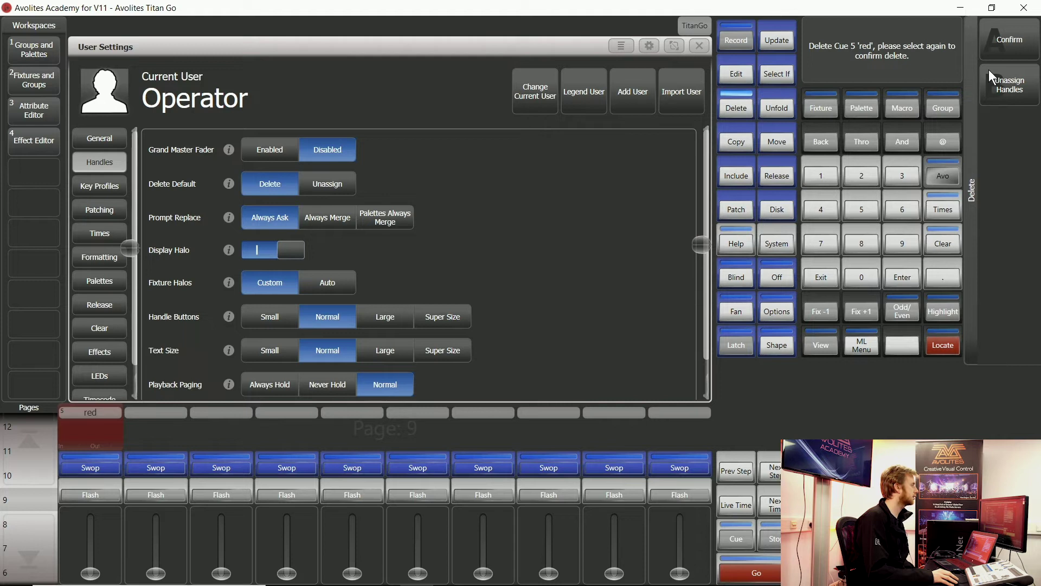
left_click(1004, 53)
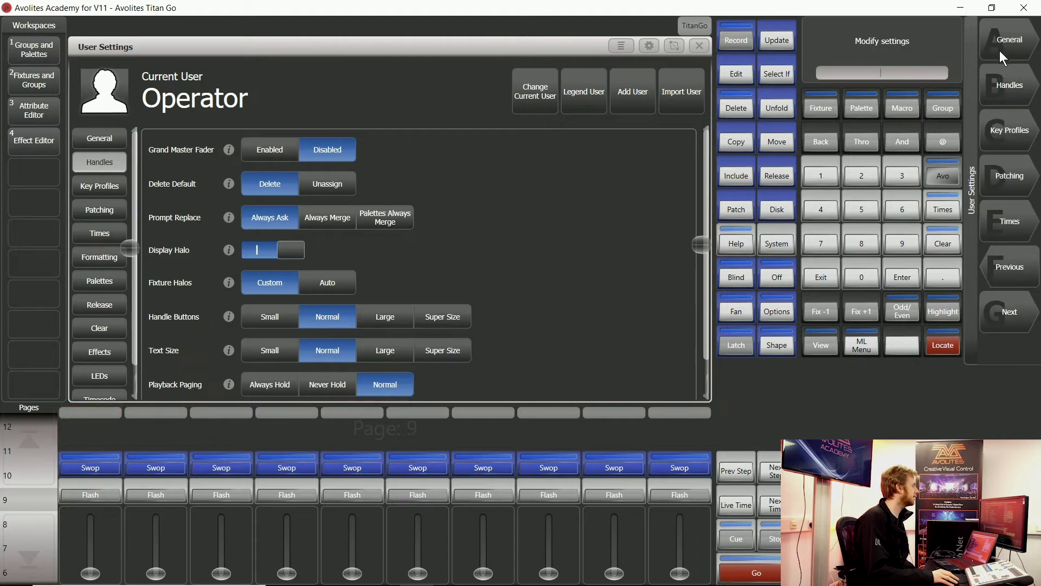
left_click(825, 277)
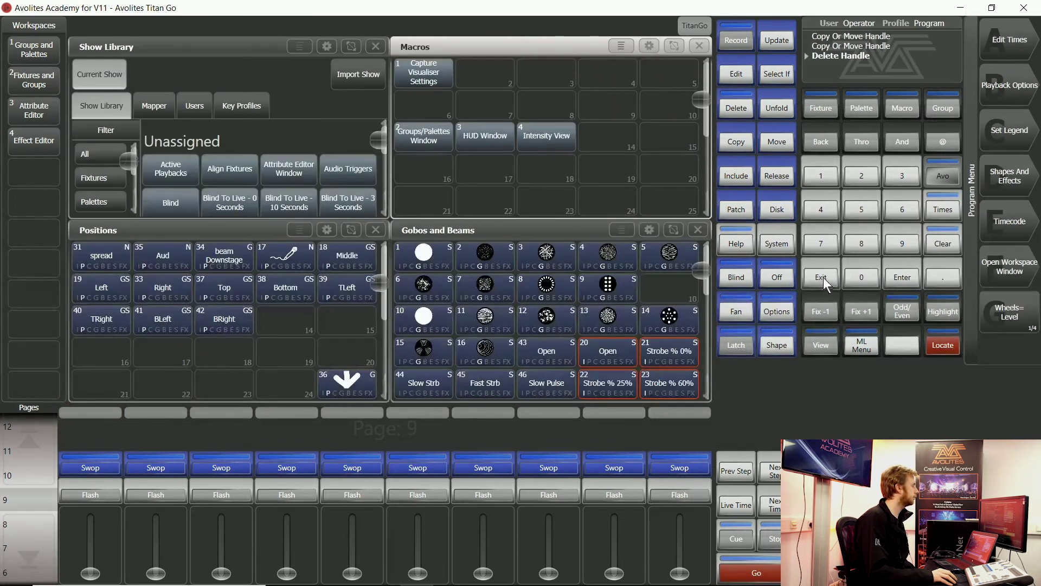
Step: Set the Delete Default option to Unassign in the Handles section of the User Settings
left_click(936, 175)
left_click(1014, 130)
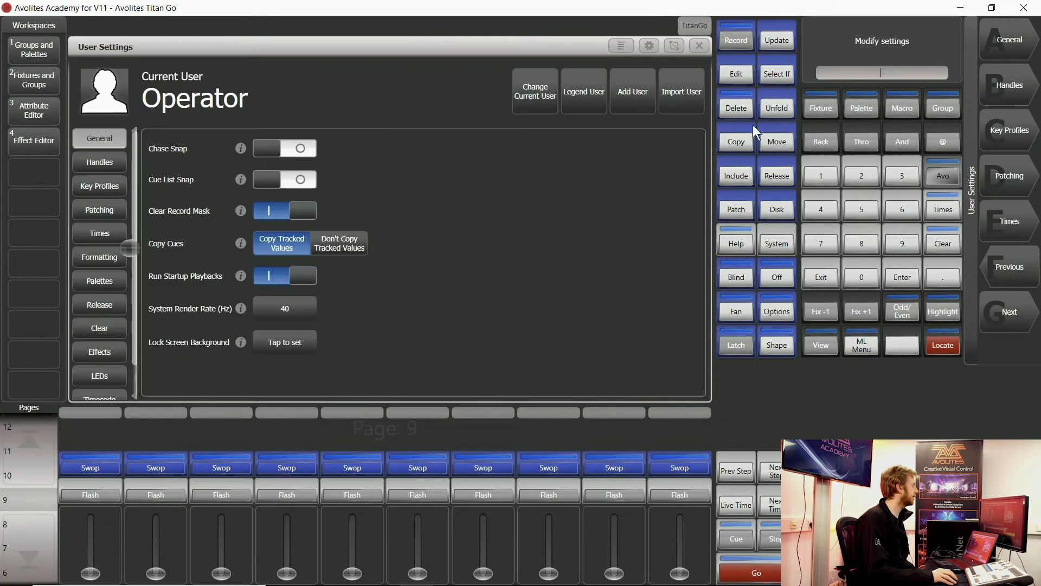
left_click(97, 162)
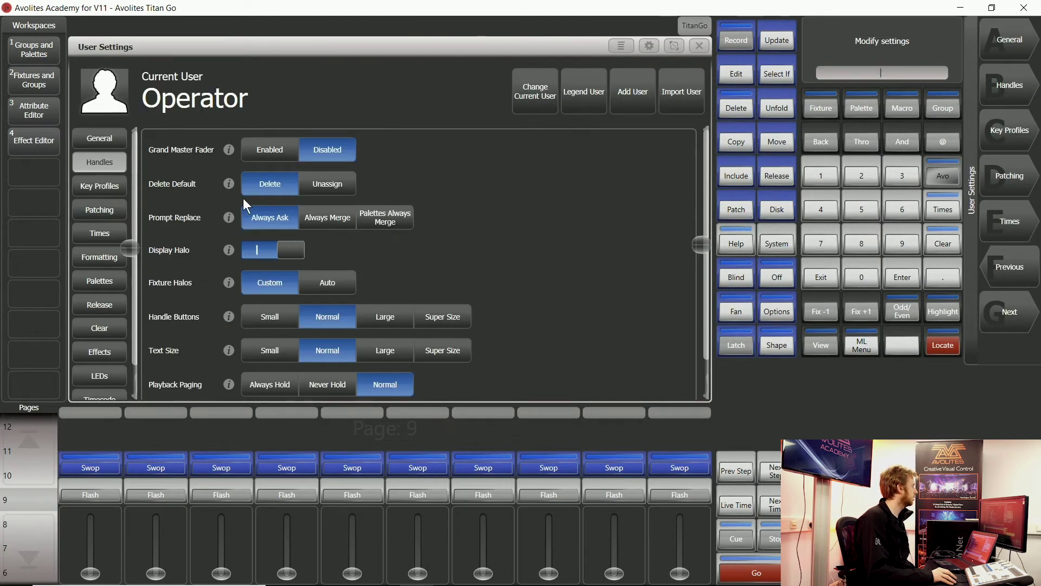
left_click(333, 183)
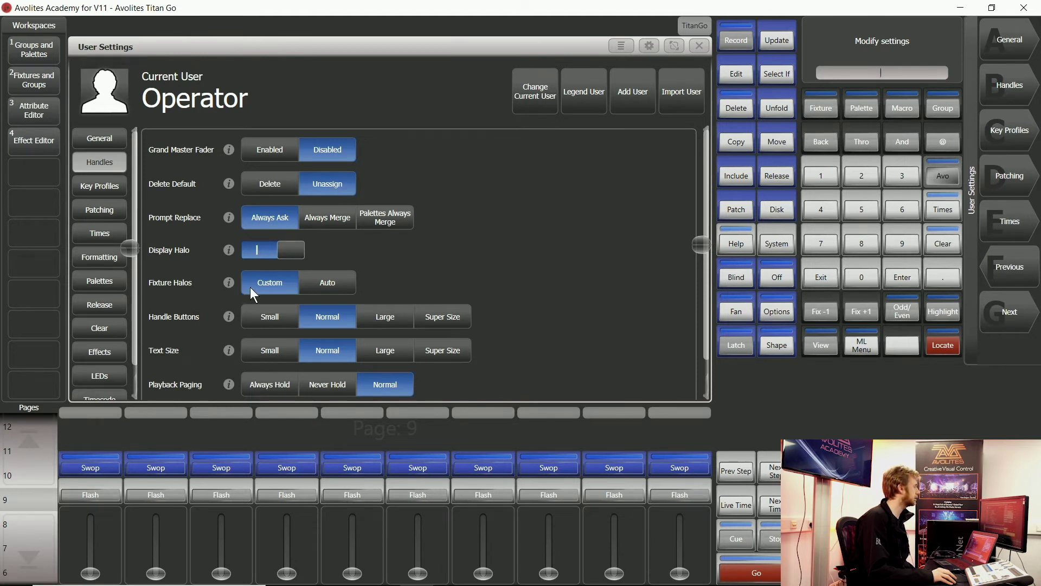
Step: Fit the User Settings into the workspace's lower-right quarter, then close both the Macros window and the User Settings
left_click(645, 47)
left_click(315, 161)
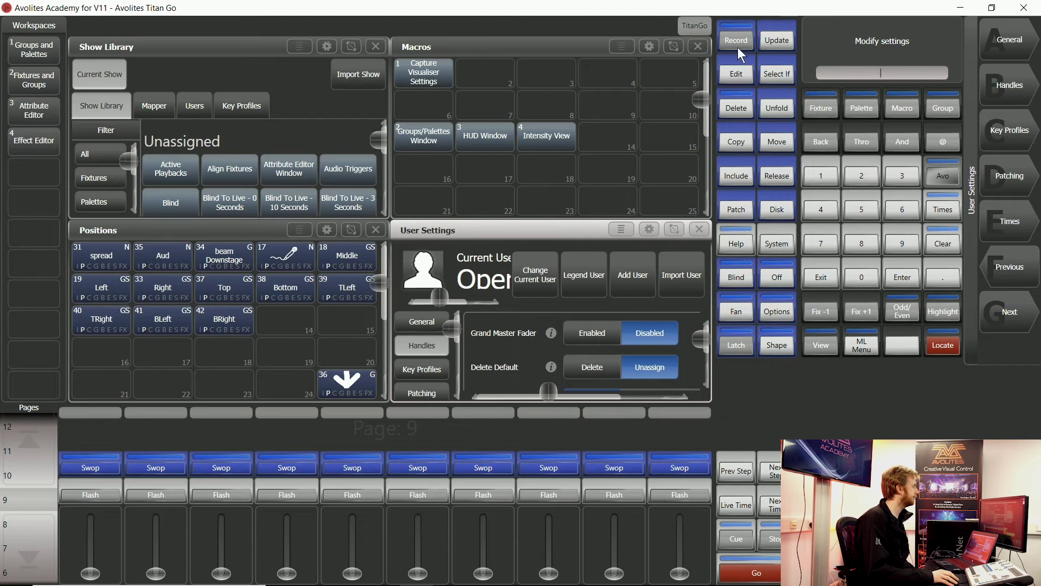
left_click(699, 46)
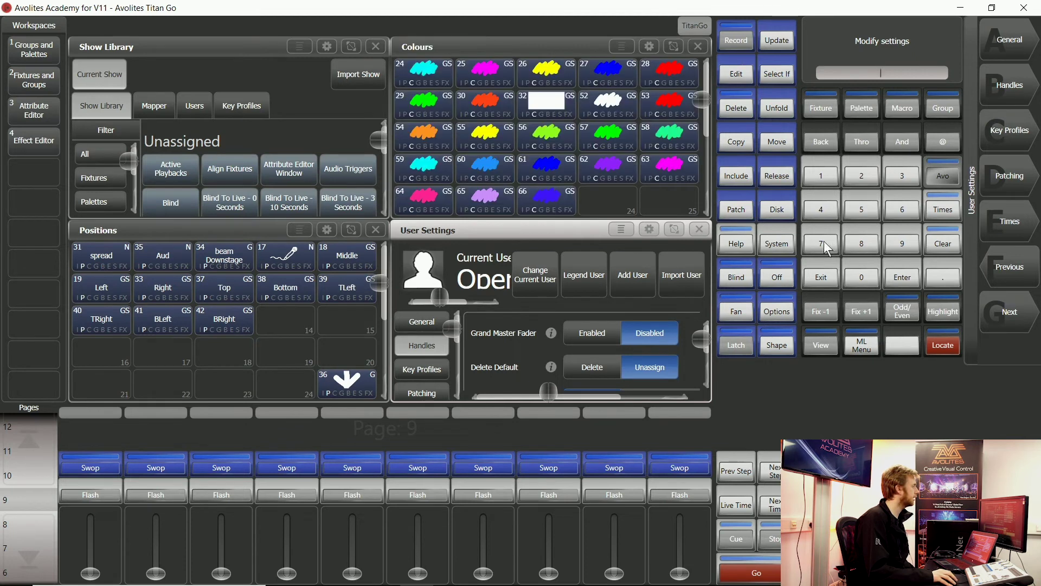
left_click(827, 273)
Step: Unassign the handles of all colour palettes in the Colours window without deleting the palettes
left_click(732, 110)
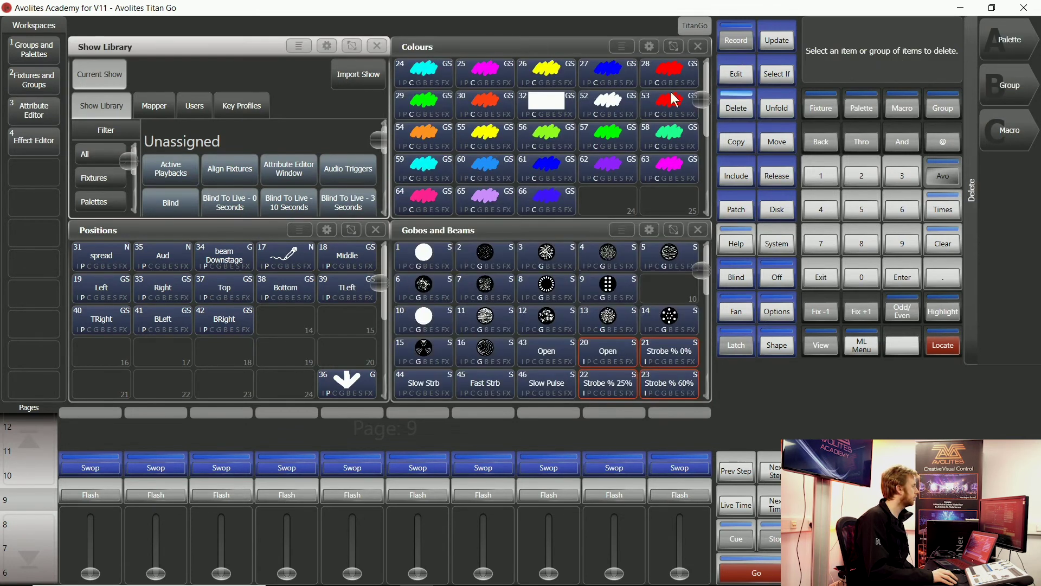
left_click_drag(426, 69, 665, 200)
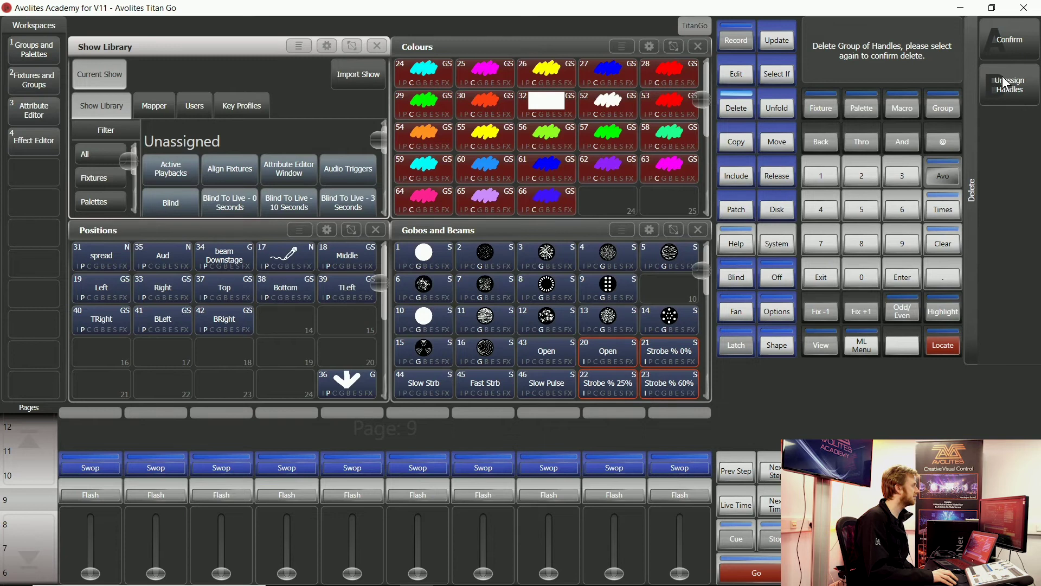
left_click(1023, 100)
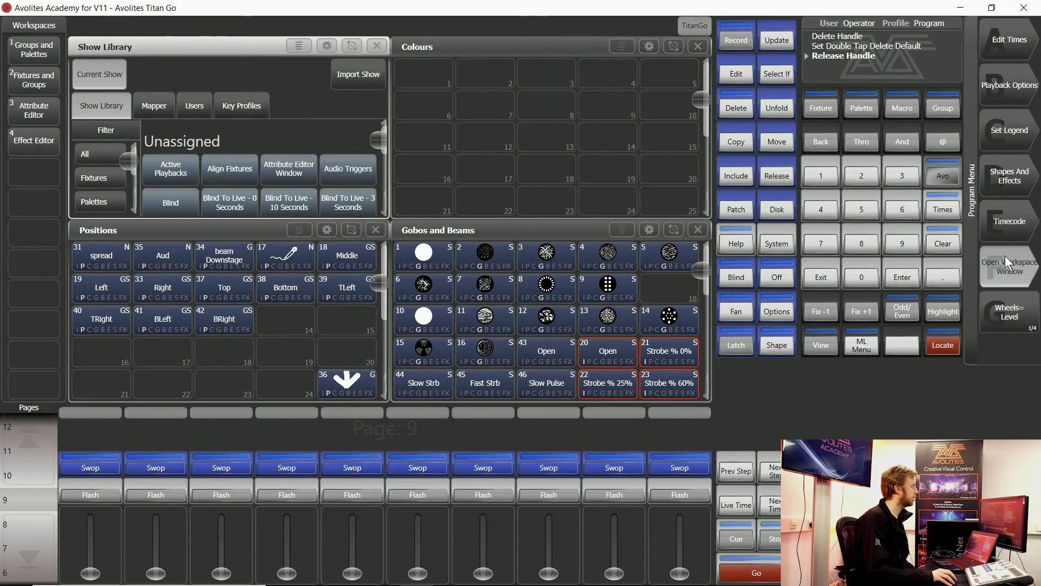
Step: Open the Show Library window and enlarge it to fill the whole workspace
left_click(1004, 256)
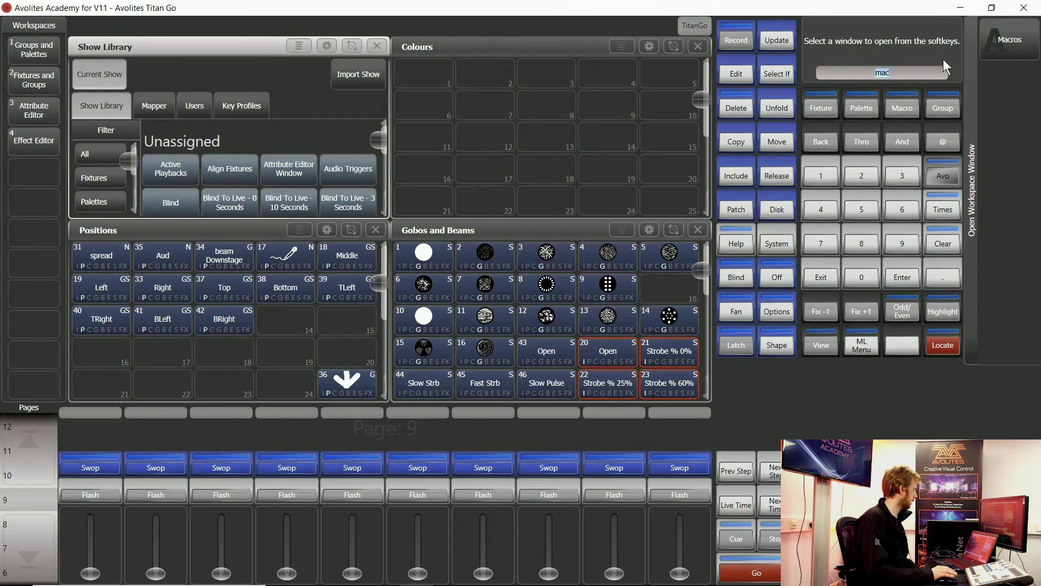
type("sh")
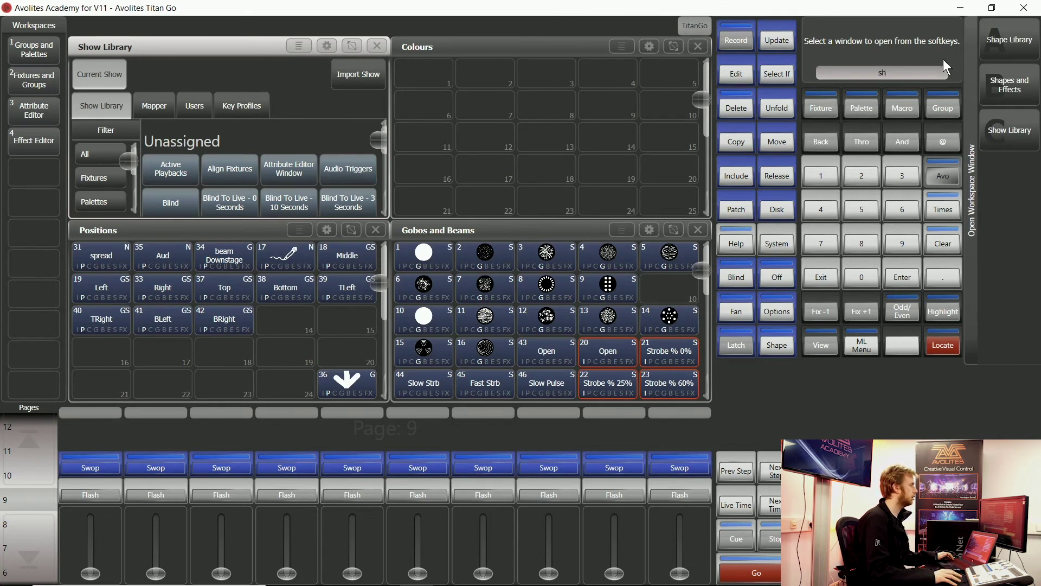
left_click(1008, 135)
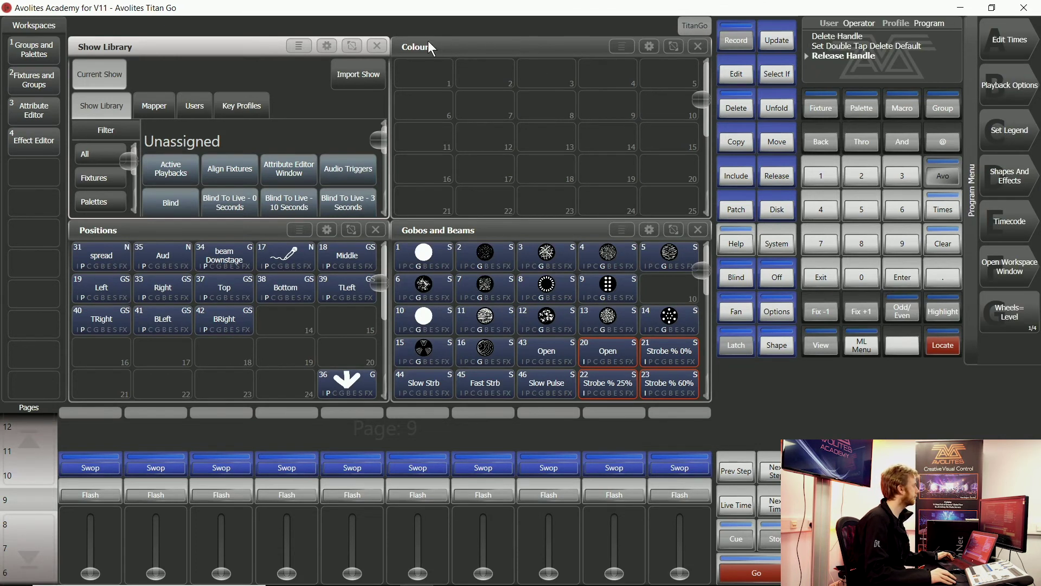
left_click(329, 47)
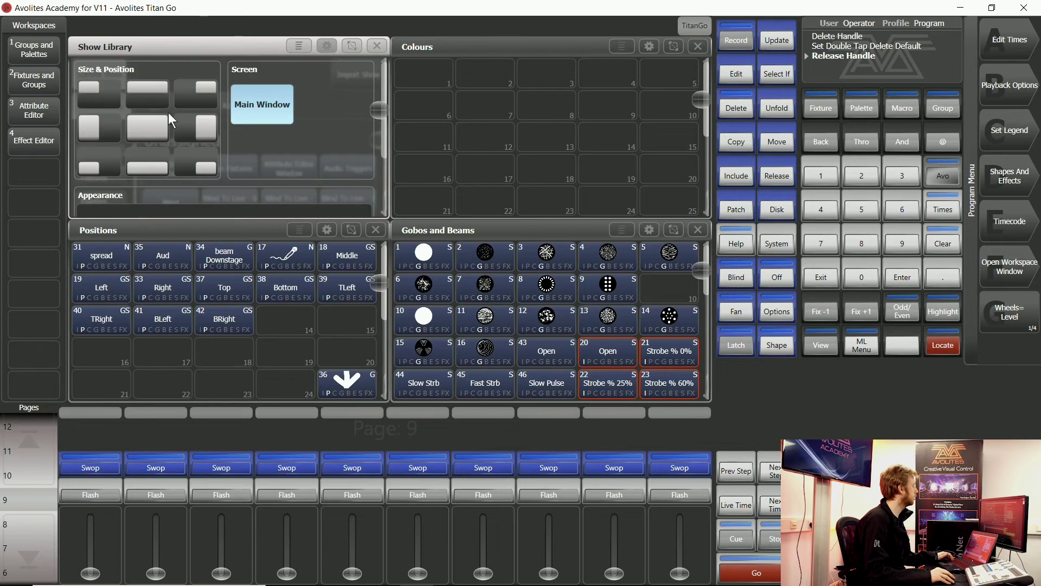
left_click(156, 127)
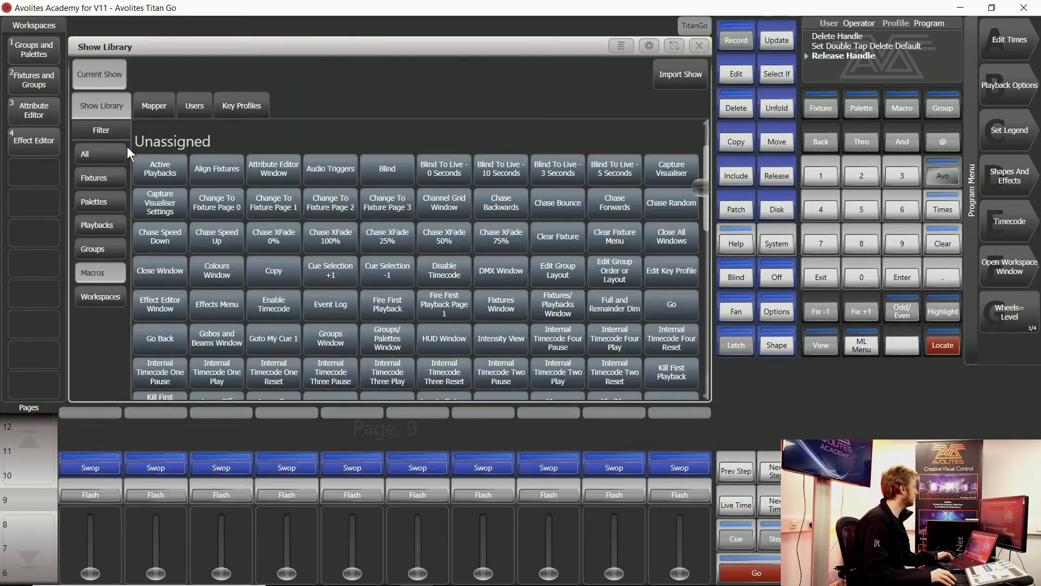
Step: Filter the Show Library to palettes, check its Unassigned section, and fit the window into the workspace's lower-left quarter
left_click(95, 207)
scroll(340, 268, "down", 1)
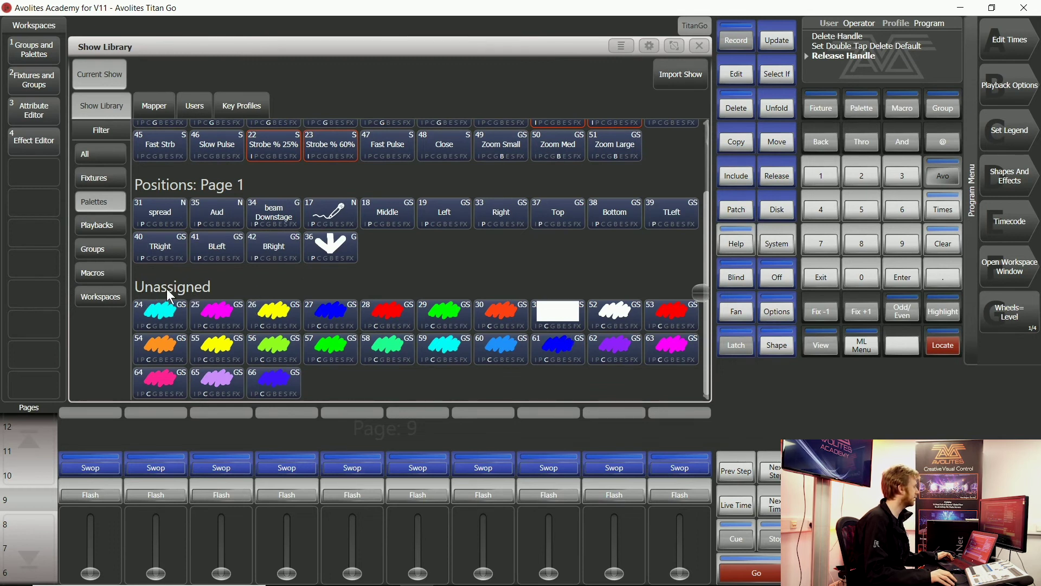
left_click(650, 46)
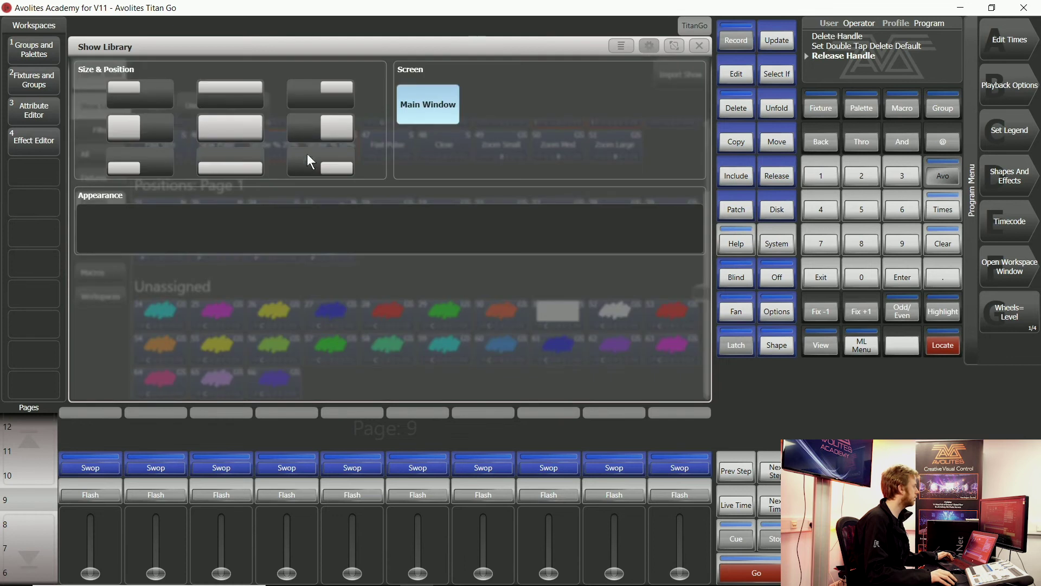
left_click(137, 155)
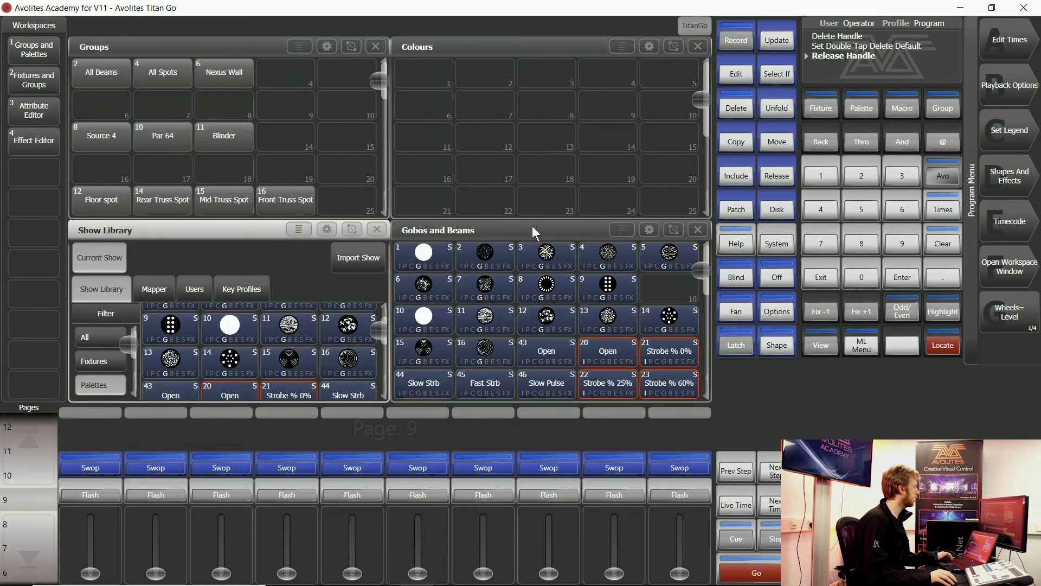
Step: Start a latched Move and place unassigned cyan palette 59 from the Show Library onto the first handle of the Colours window
scroll(300, 323, "down", 5)
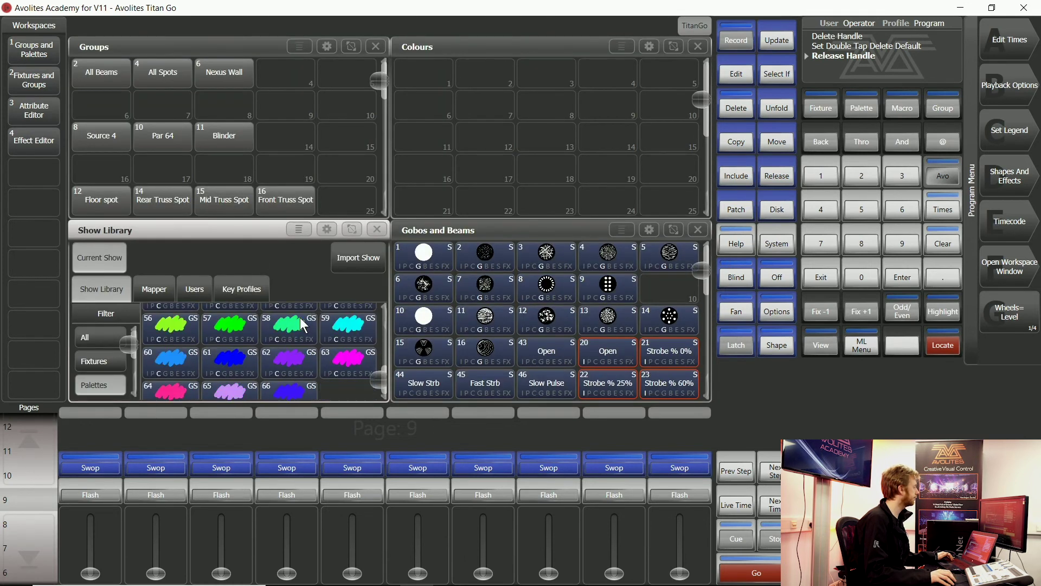
left_click(785, 142)
left_click(737, 344)
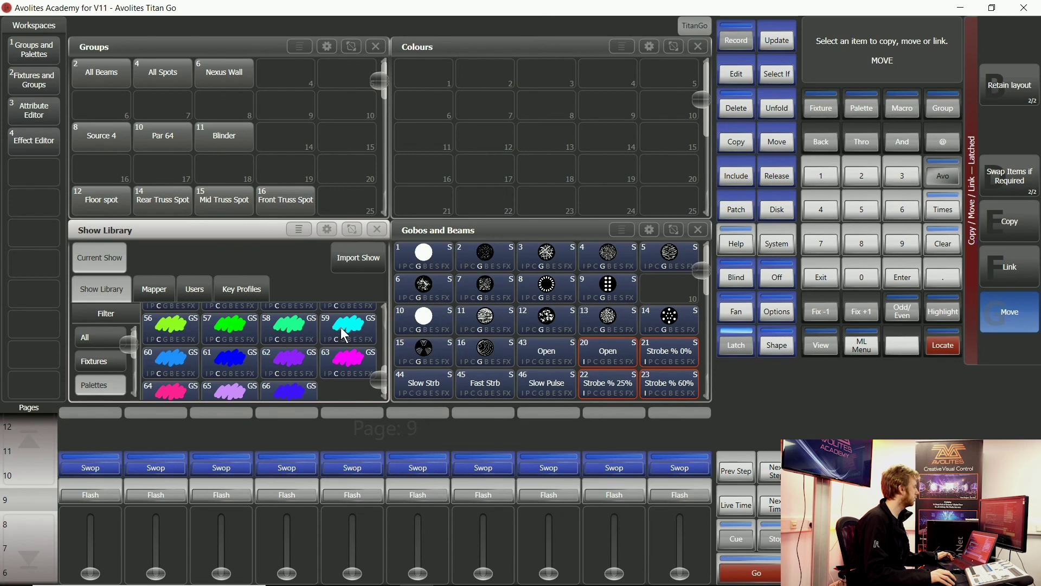
left_click(327, 339)
left_click(420, 69)
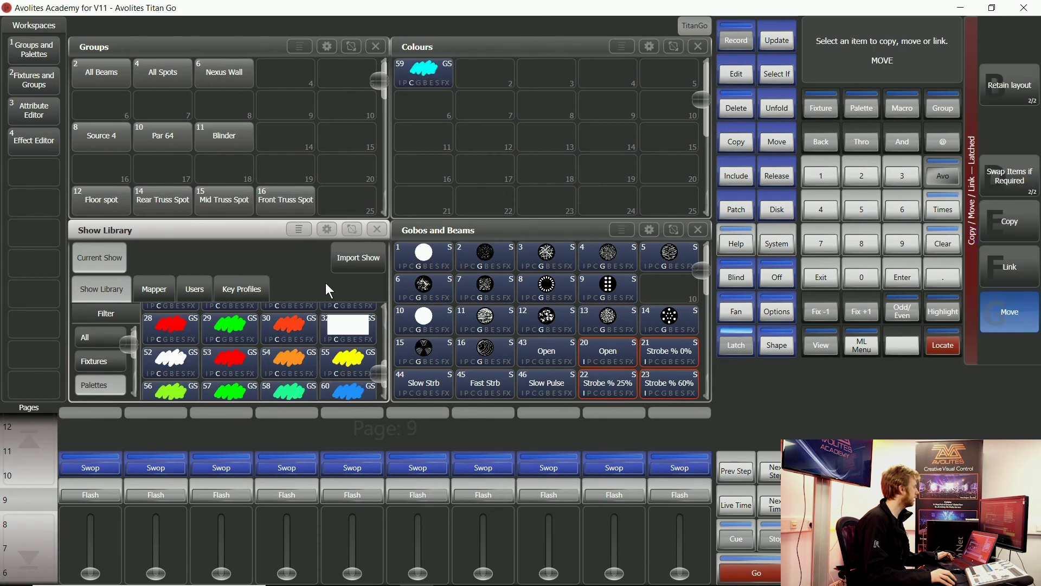
Step: Move palettes 54 'Amber' and 28 (red) onto the second and third Colours handles, then unlatch and exit Move
left_click(295, 362)
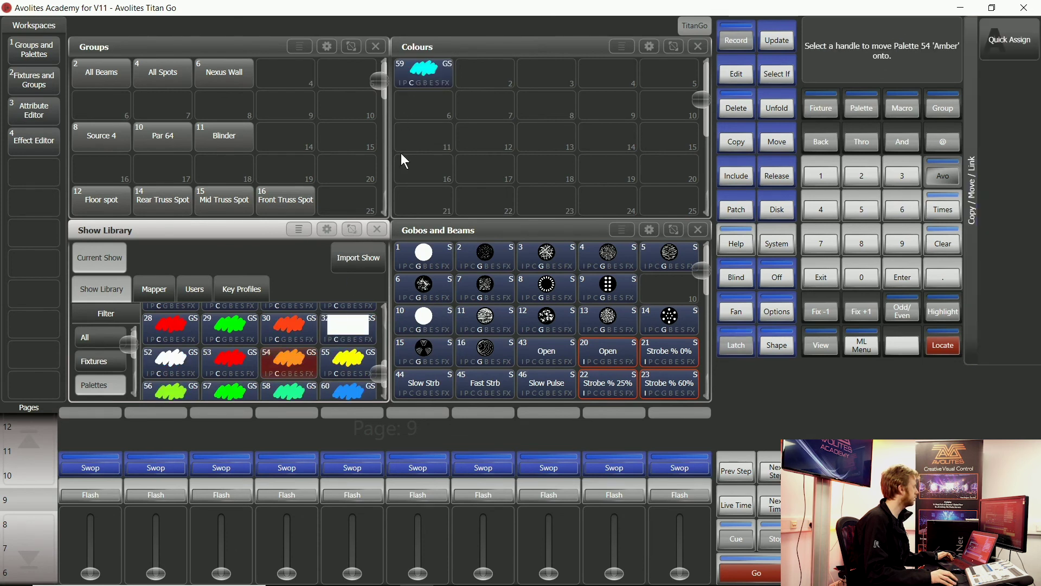
left_click(480, 81)
left_click(242, 327)
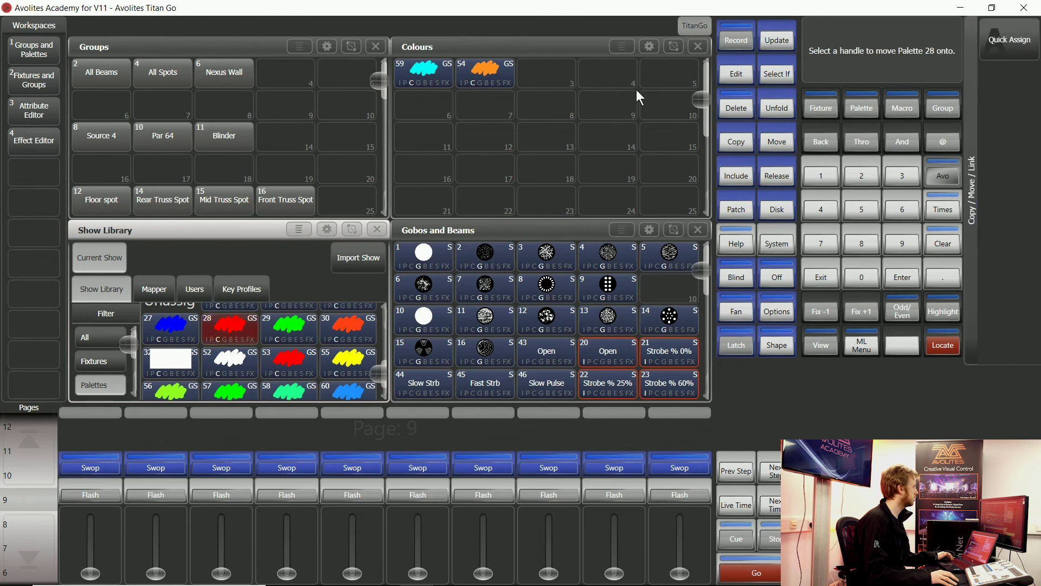
left_click(555, 78)
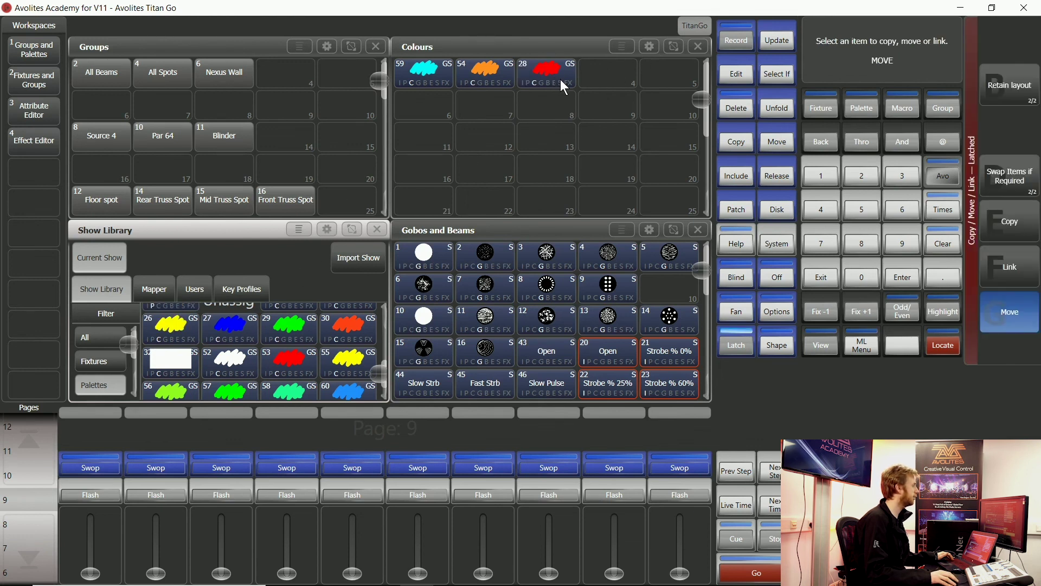
left_click(750, 337)
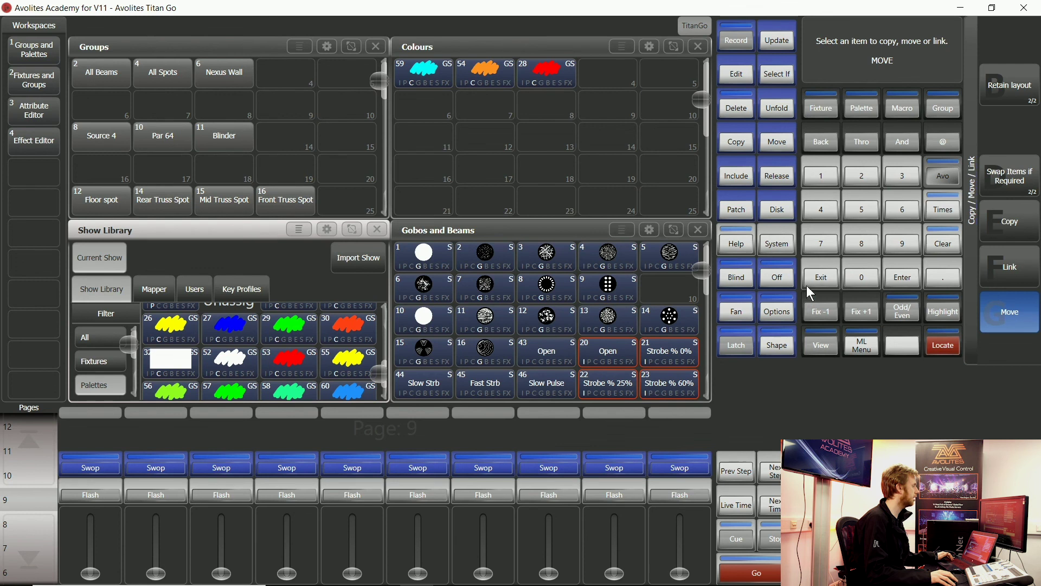
left_click(829, 274)
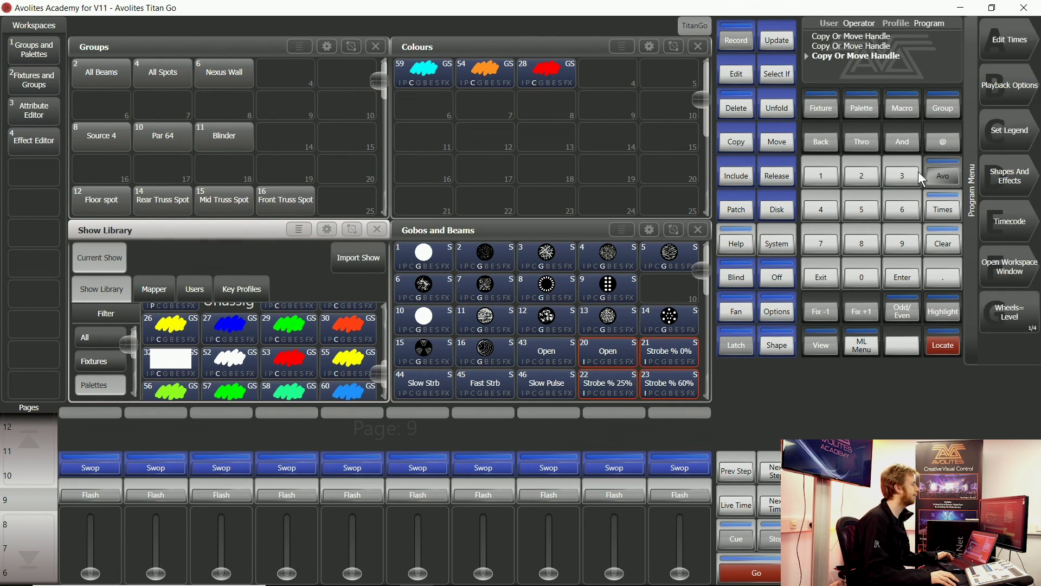